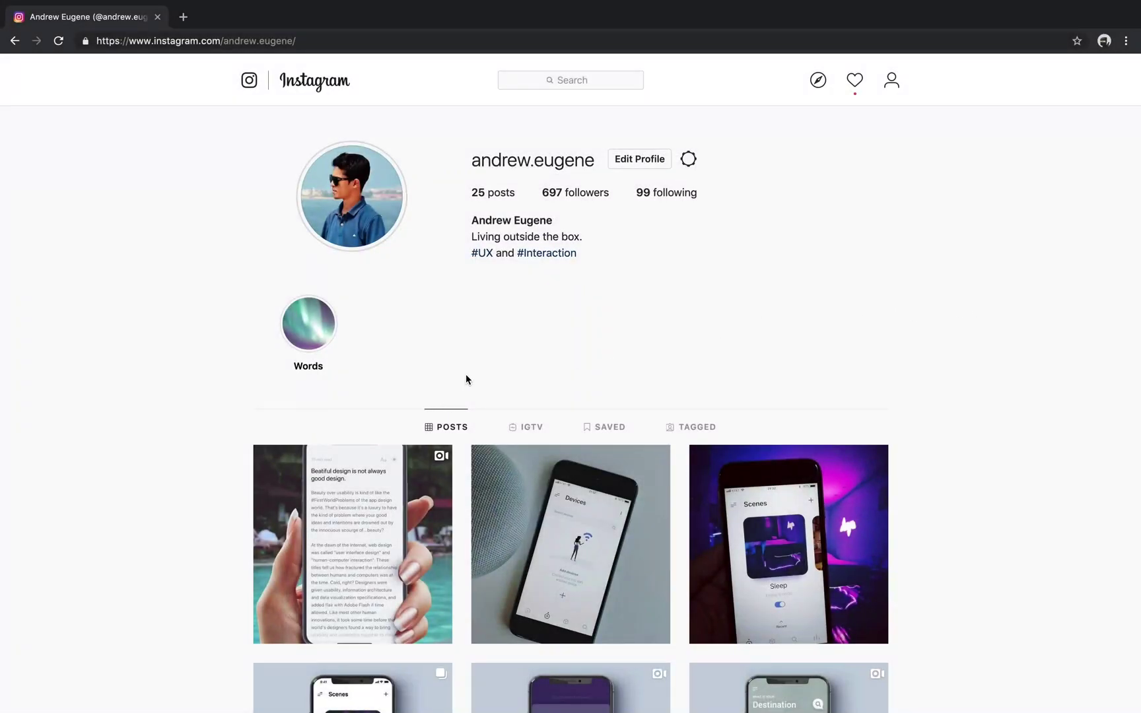
Step: Open the first post on the Instagram profile and play its video of the light-to-dark mode animation
click(379, 474)
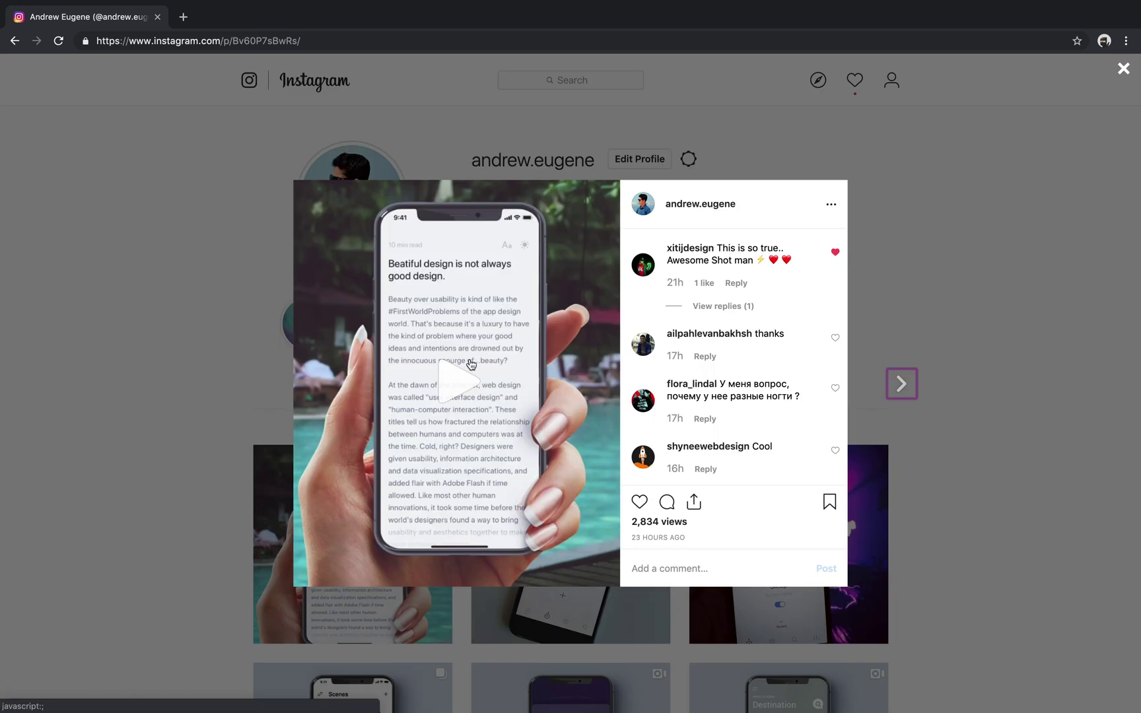
click(458, 398)
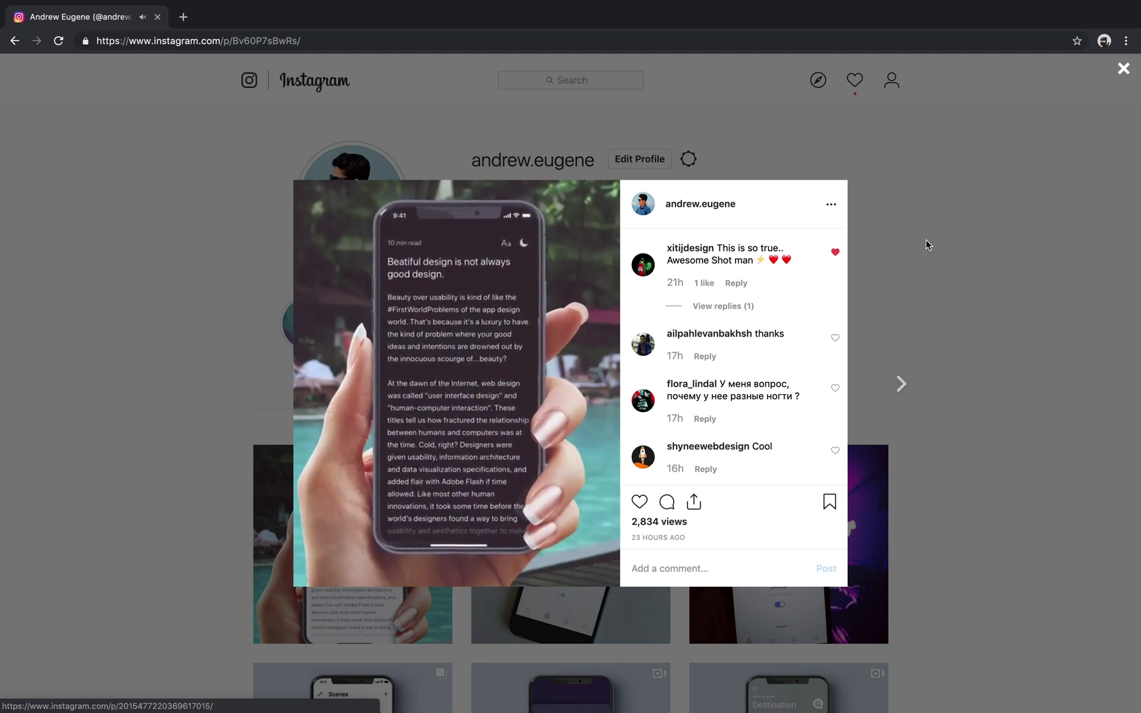
click(927, 246)
Step: Switch to Sketch and examine the Sun and Moon artboards, including the sun's centre oval and its separate ray layers
key(ctrl+Right)
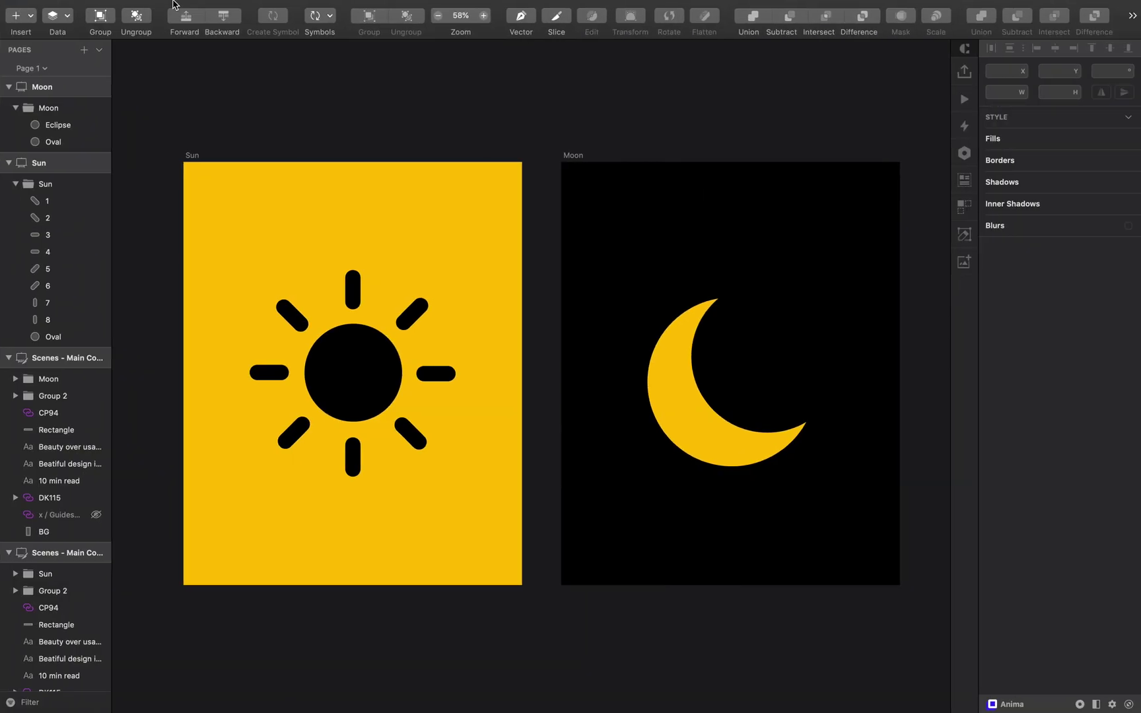
key(ctrl+Right)
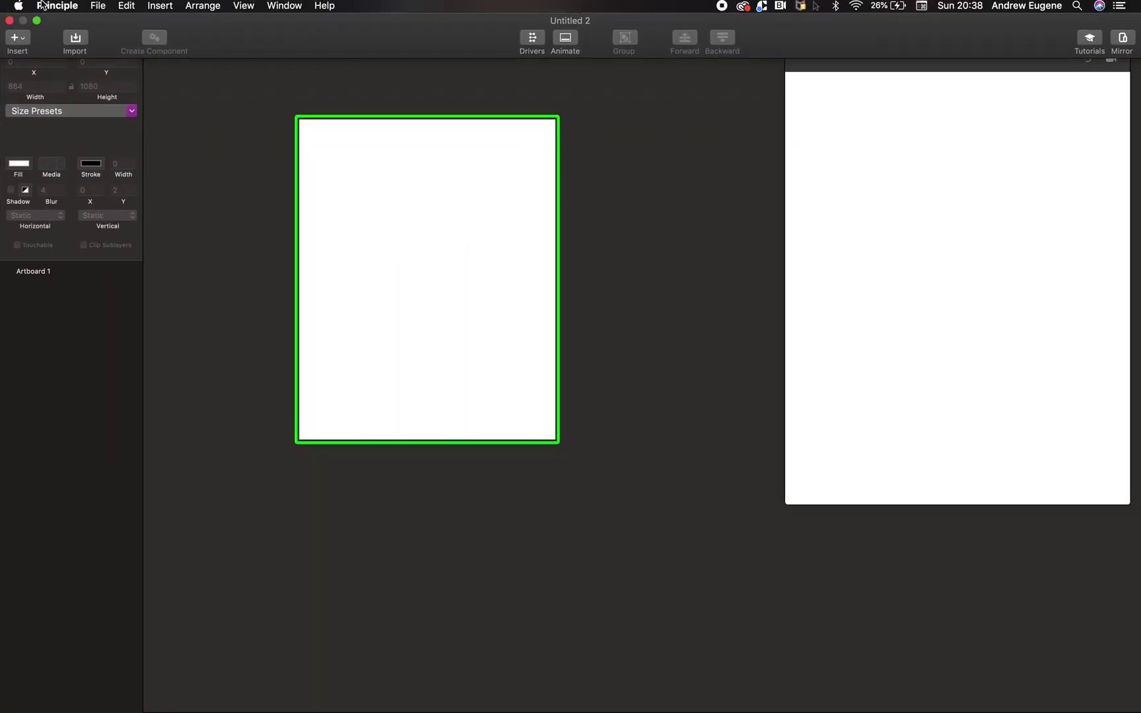
key(ctrl+Left)
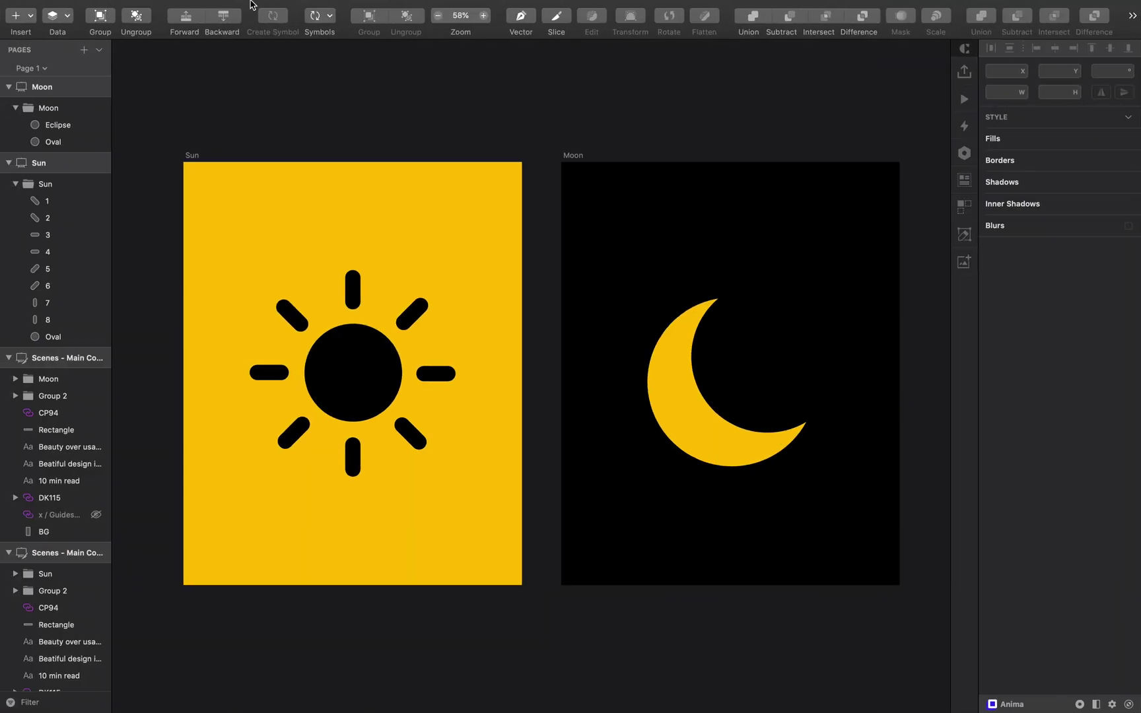
click(192, 157)
click(579, 159)
double_click(369, 376)
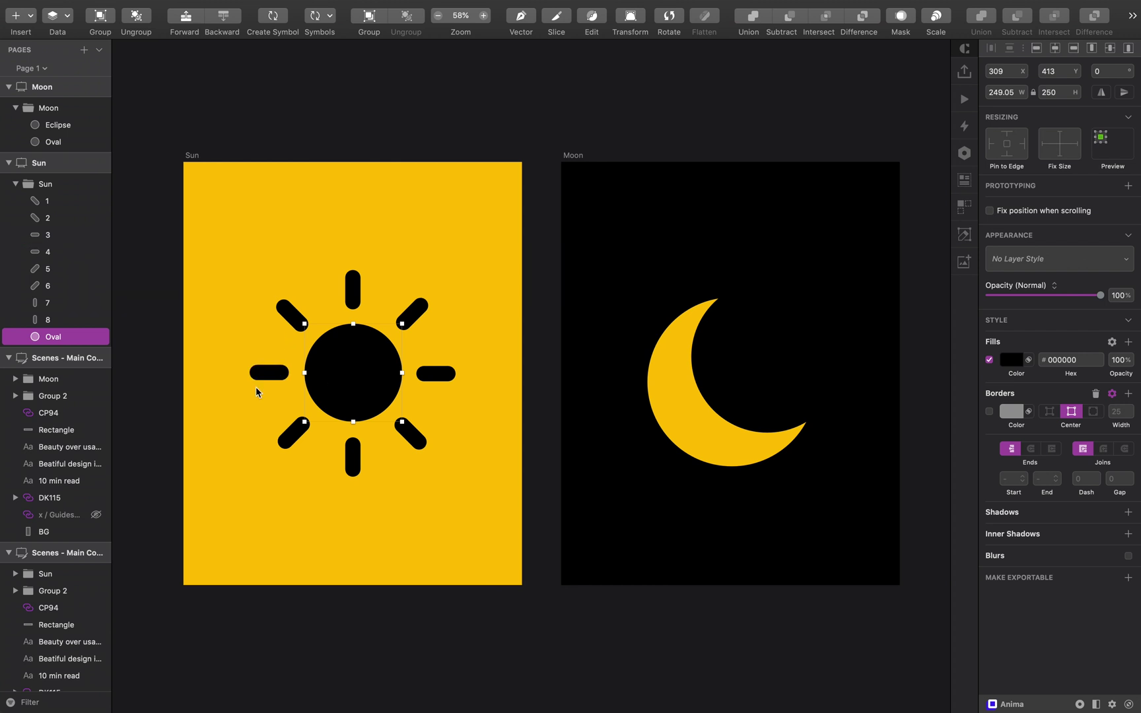
click(267, 372)
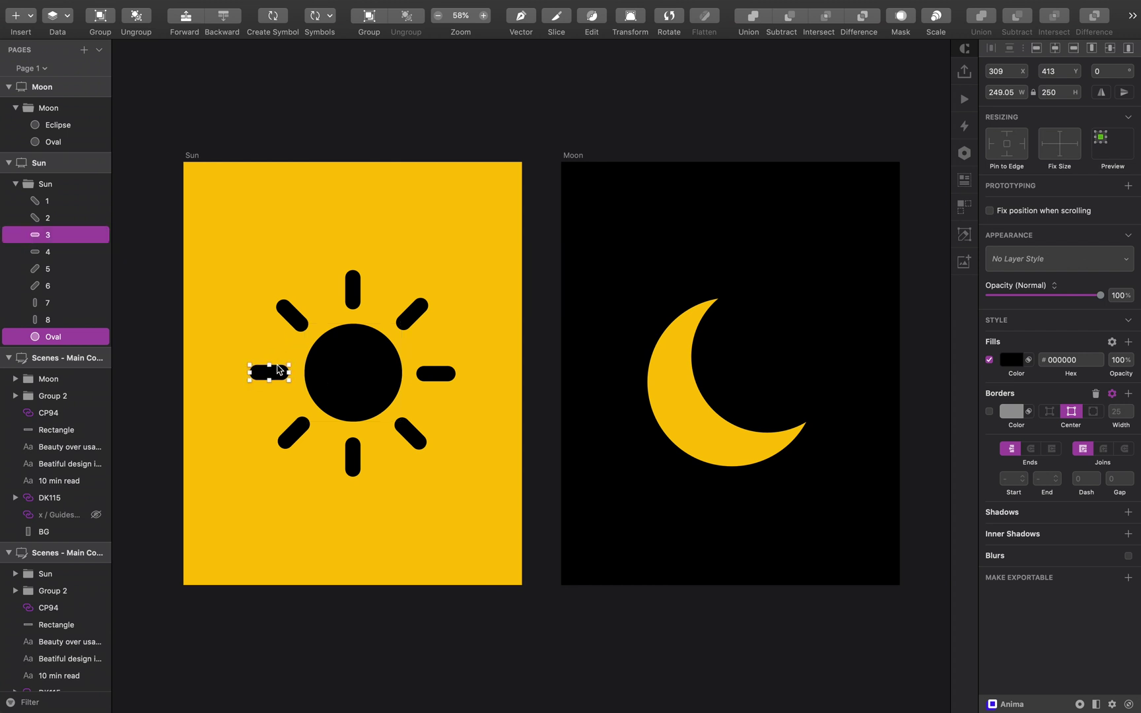
click(297, 318)
click(766, 52)
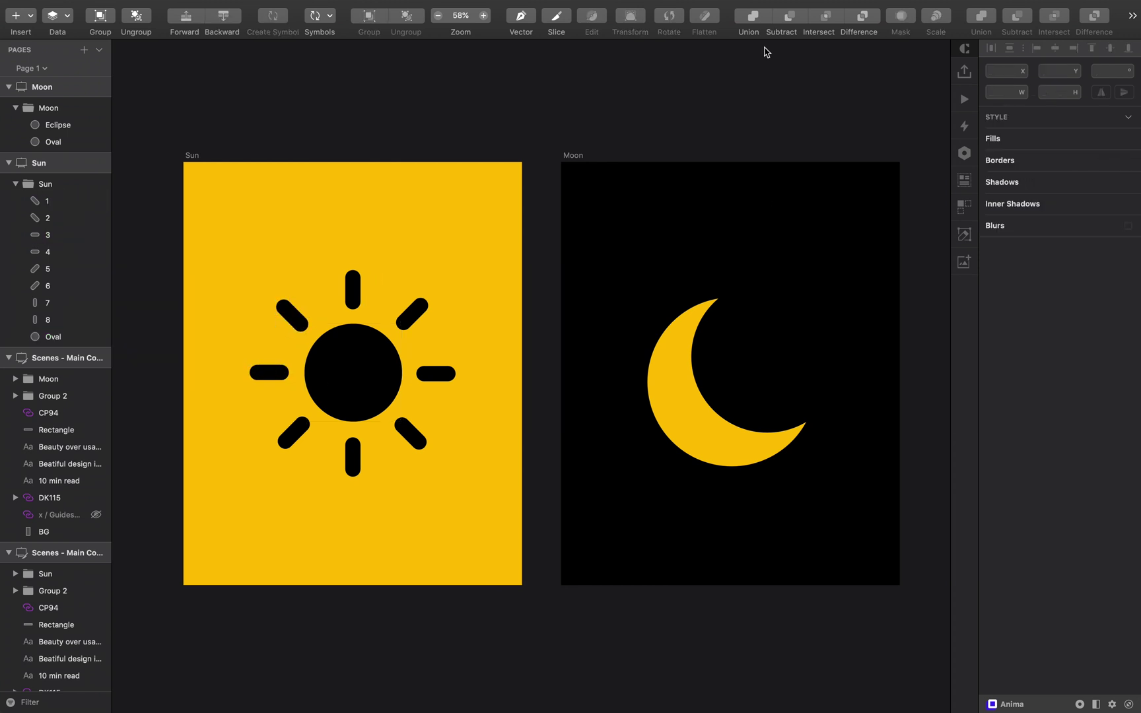
Step: Try shifting the moon's Eclipse circle up and to the right with a white FFFFFF fill, and undo these changes
double_click(701, 461)
scroll(718, 457, right, 5)
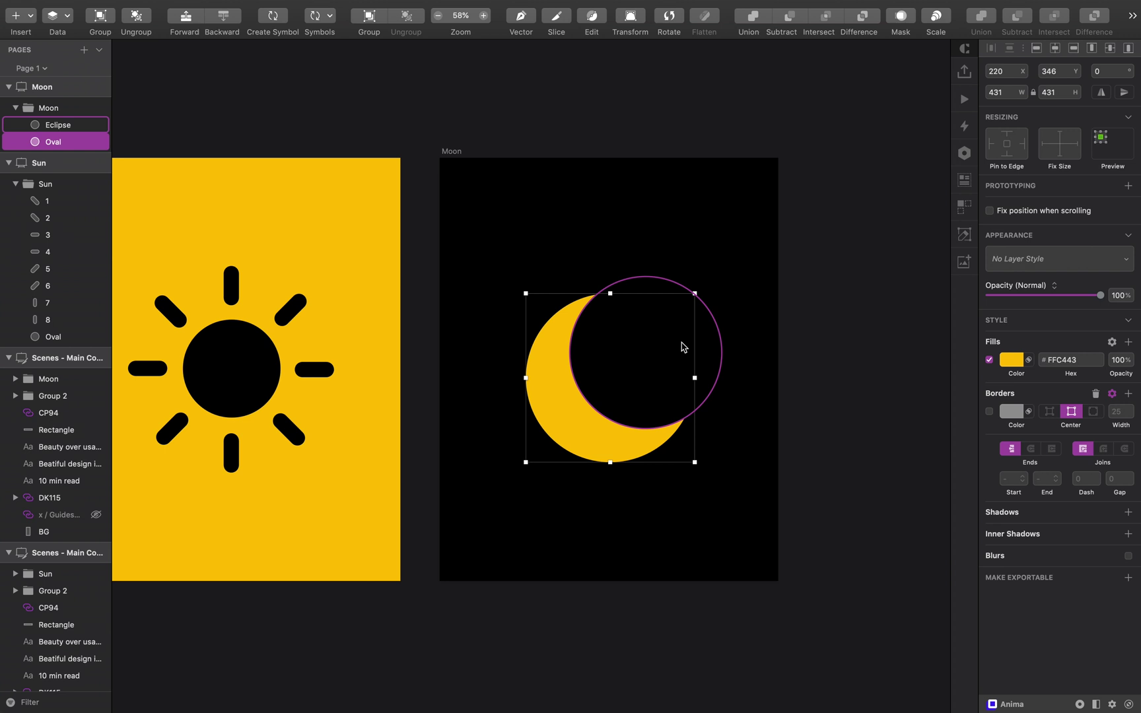
click(664, 347)
drag(664, 346, 682, 326)
click(1012, 359)
text(FFFFFF)
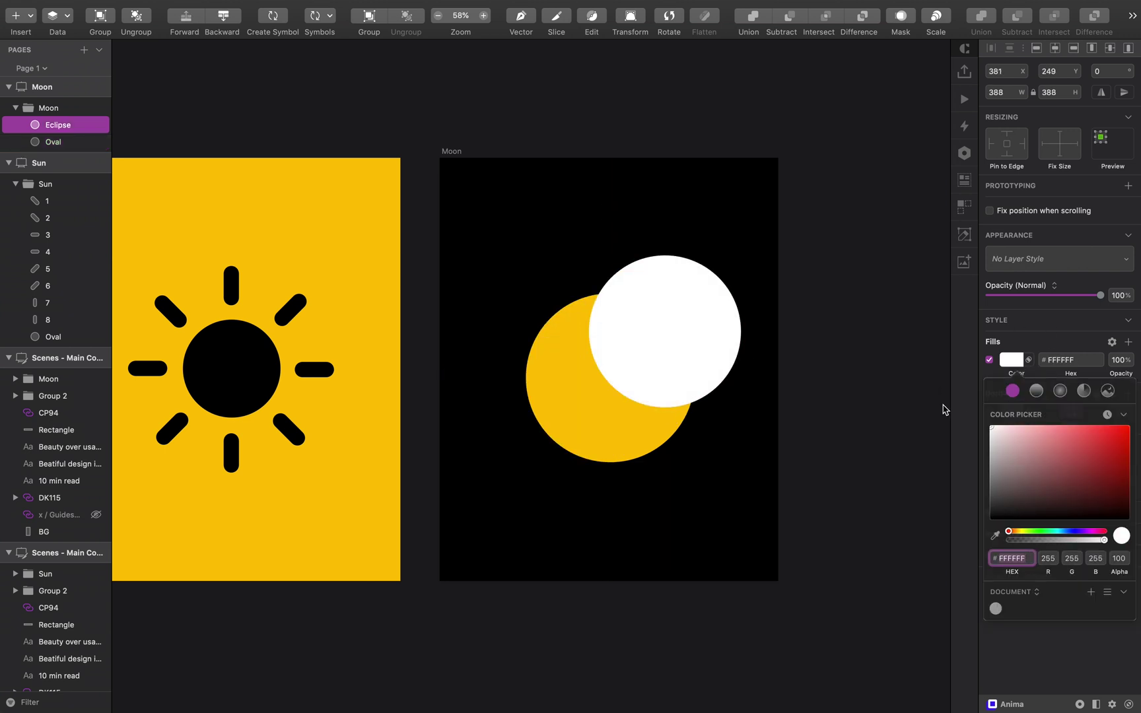
key(super+z)
click(848, 375)
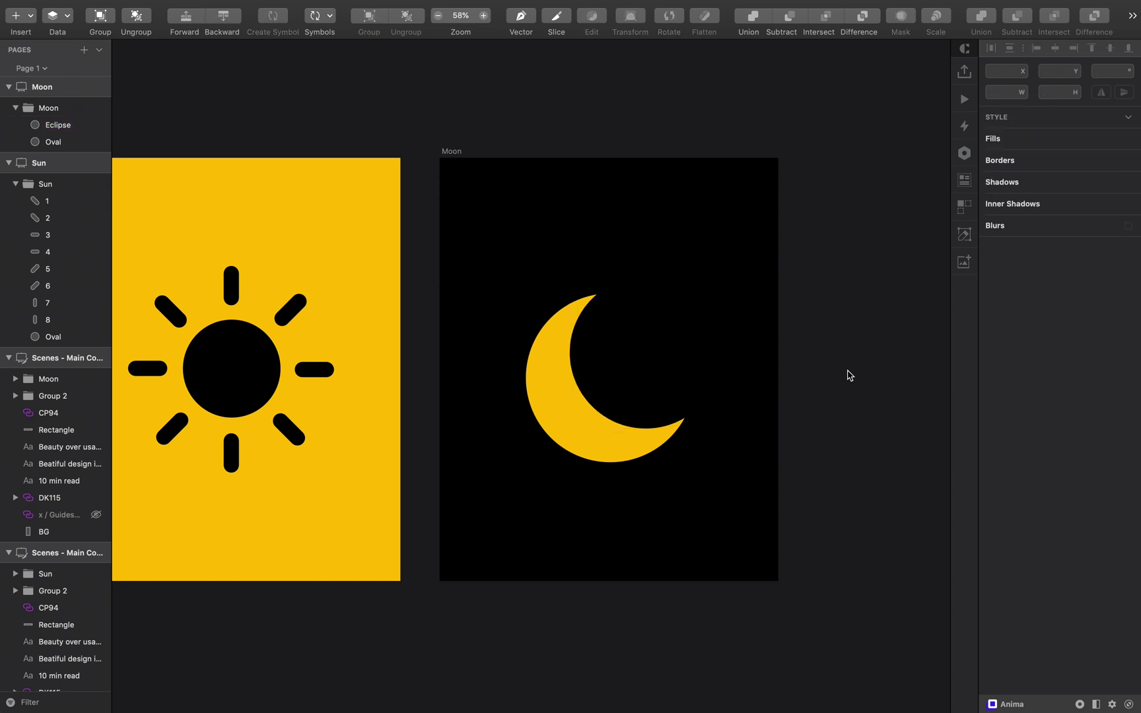
Step: Switch to Principle and import the selected Sun and Moon artboards from the Sketch document Sun - moon at 3x
scroll(849, 375, down, 2)
scroll(516, 237, left, 1)
mouse_move(164, 169)
mouse_down()
mouse_move(542, 334)
mouse_move(873, 567)
mouse_up()
key(ctrl+Right)
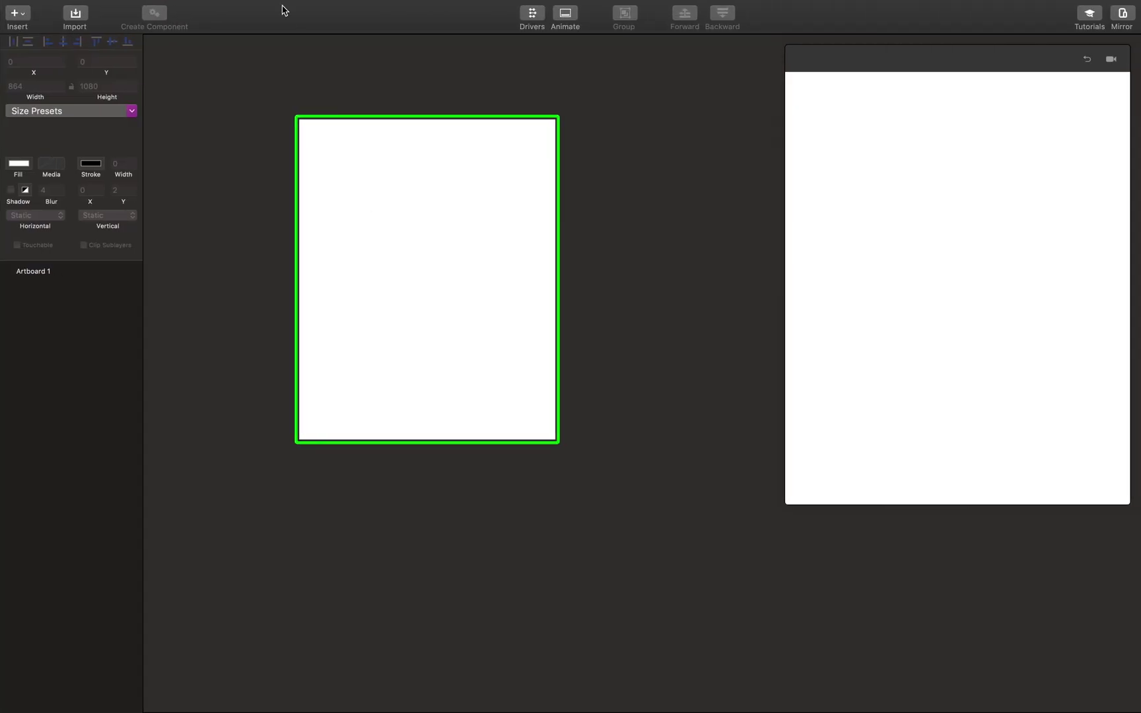
click(76, 15)
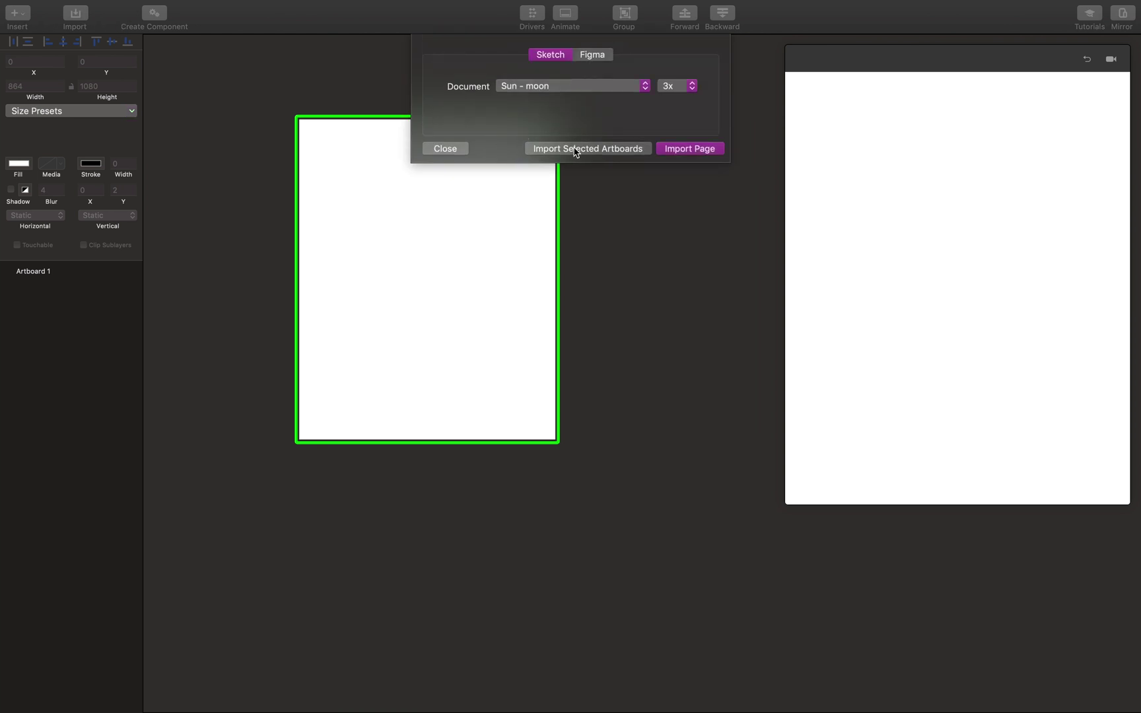
click(575, 149)
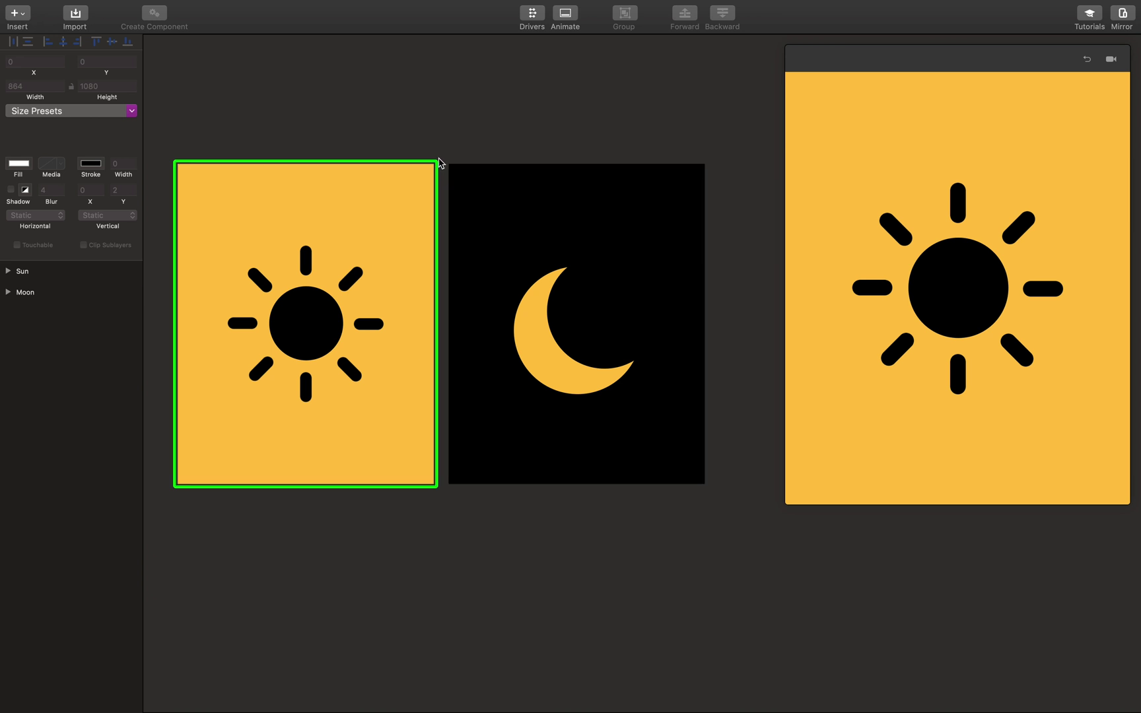
Step: Create a Tap transition from the Sun artboard to the Moon artboard
click(420, 169)
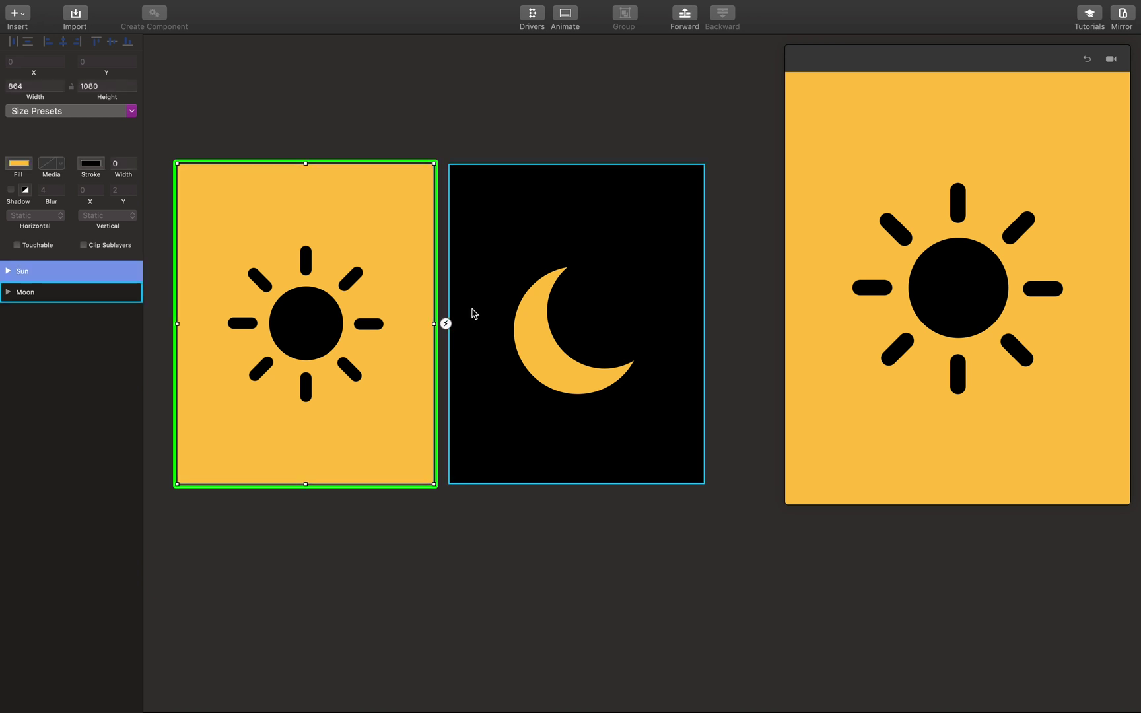
click(446, 324)
click(474, 222)
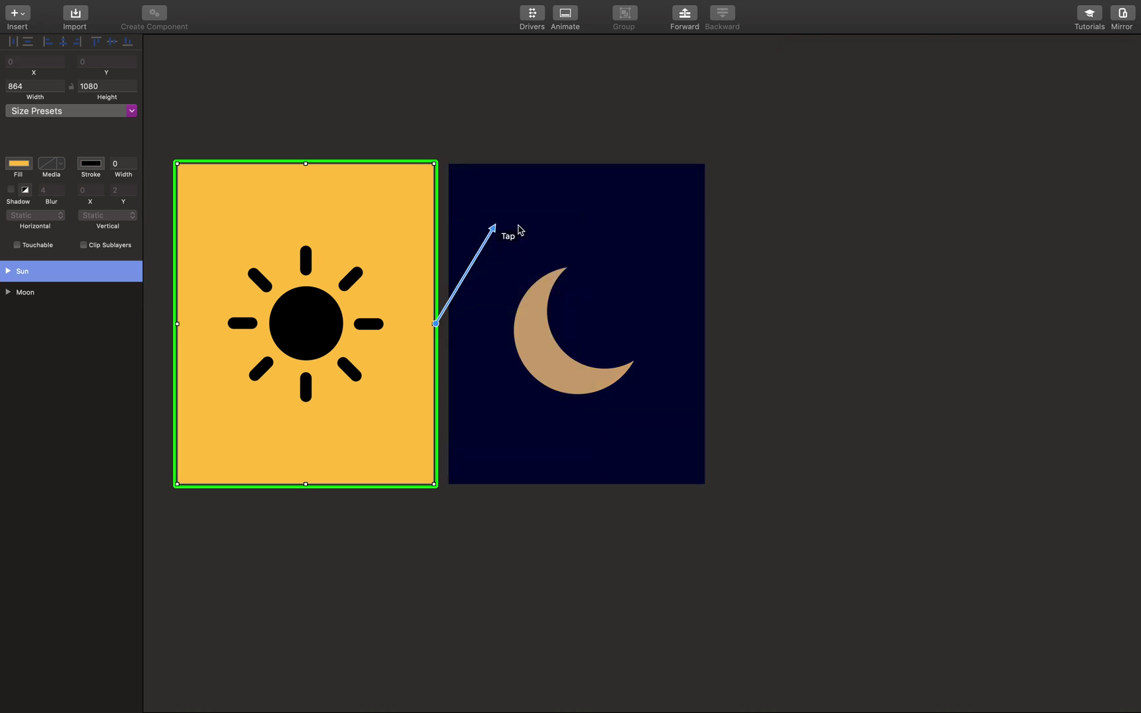
click(627, 219)
click(659, 257)
Step: Create a Tap transition from the Moon artboard back to the Sun artboard
click(698, 245)
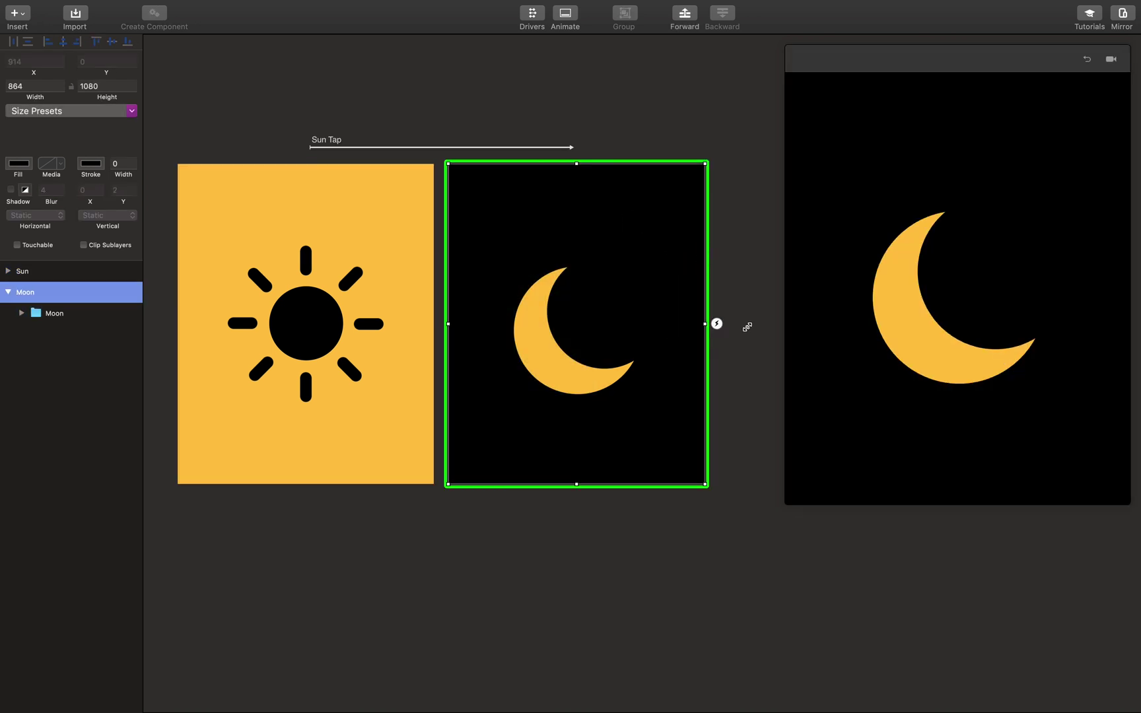
click(718, 325)
click(734, 225)
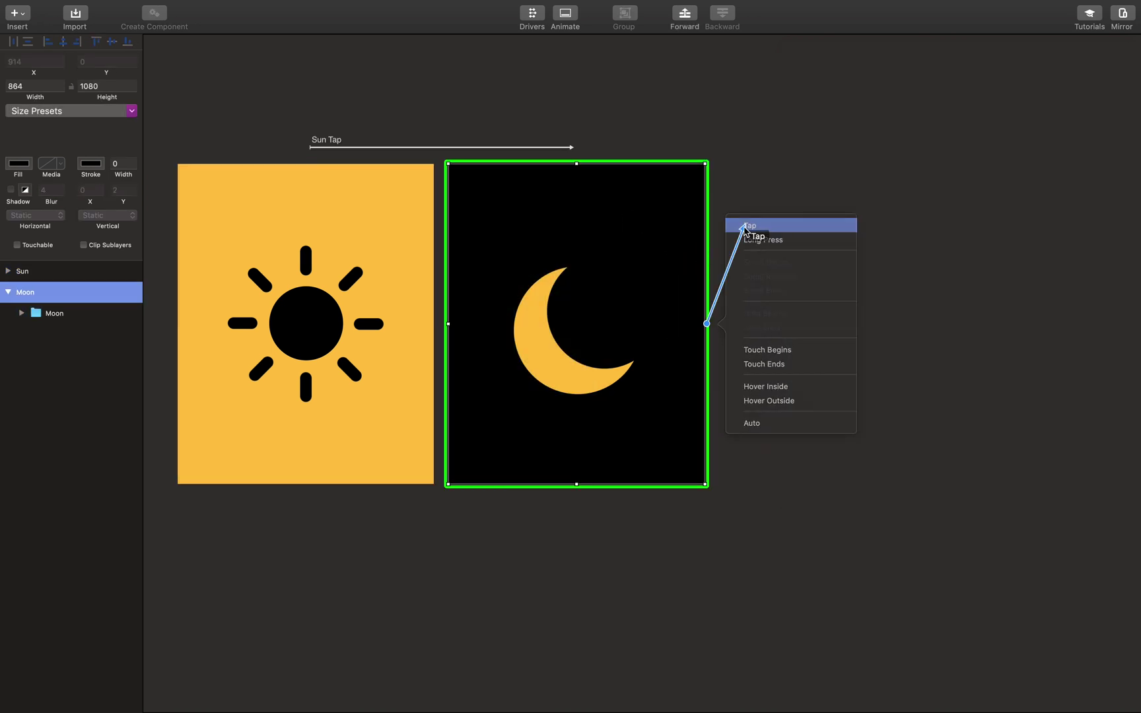
click(417, 257)
scroll(536, 570, left, 2)
click(535, 570)
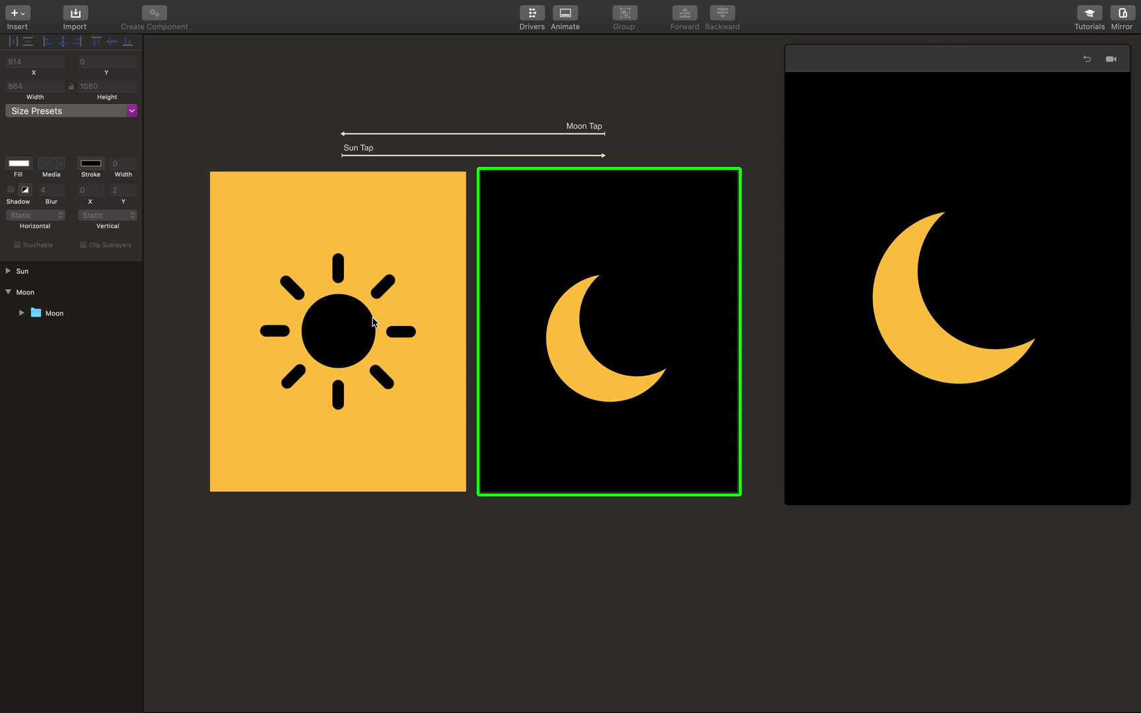
Step: Copy the Sun group from the Sun artboard and paste it into the Moon artboard
scroll(451, 585, right, 2)
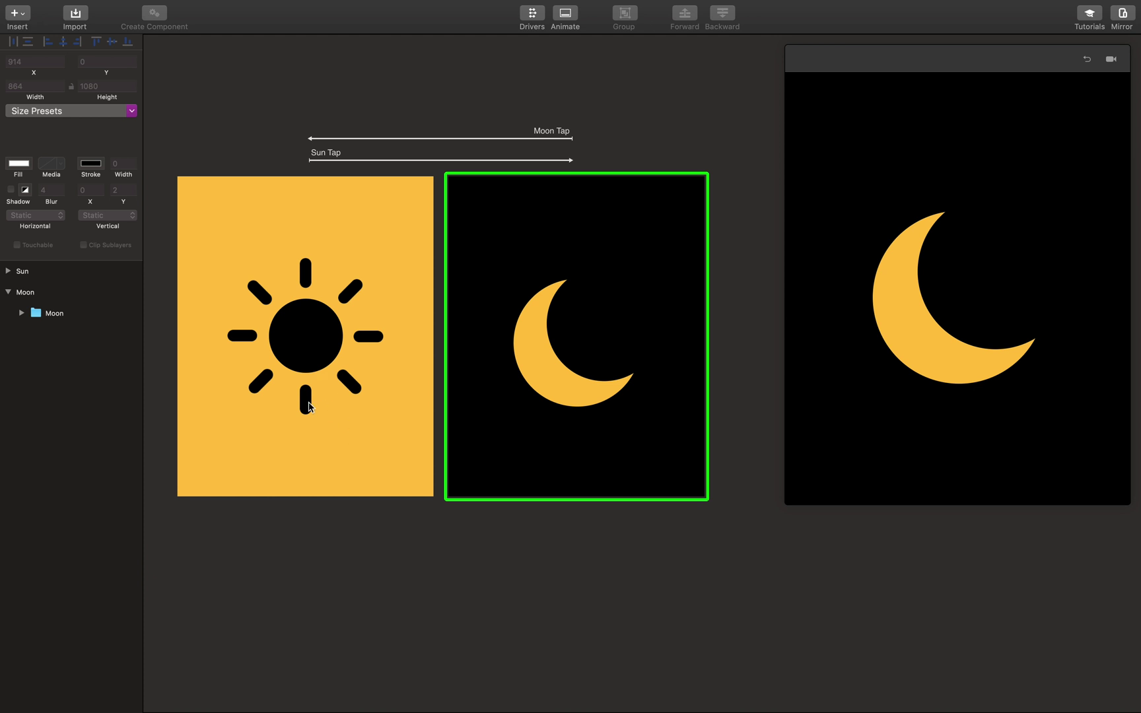
click(323, 310)
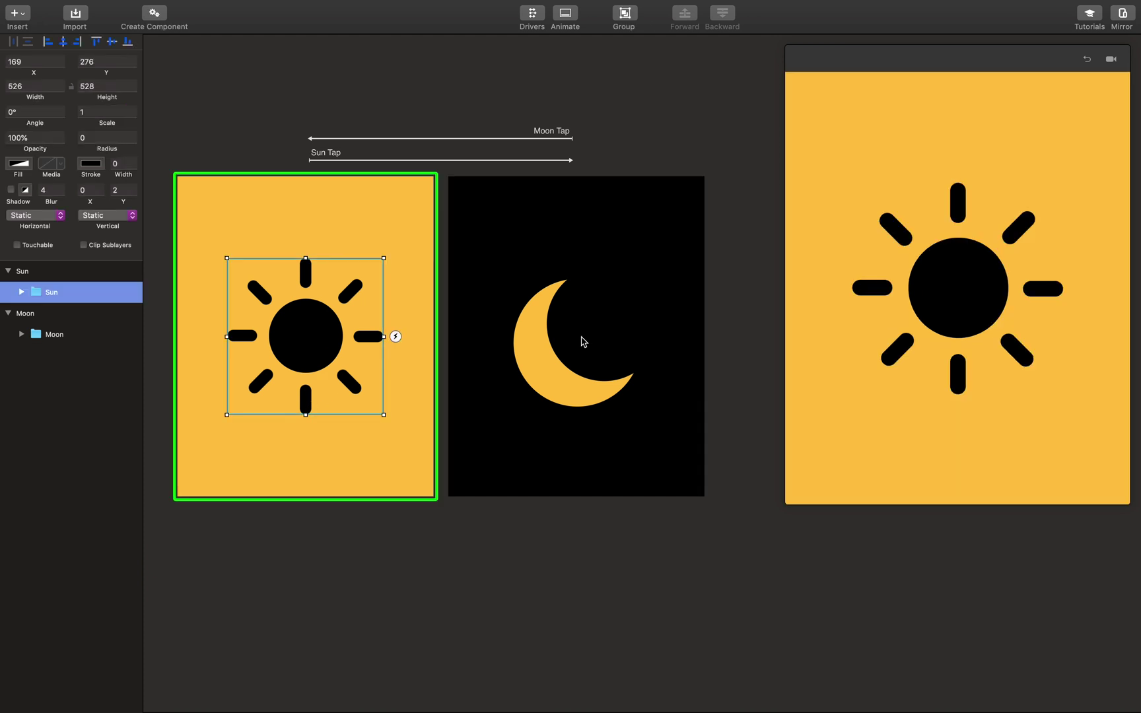
click(340, 537)
click(302, 336)
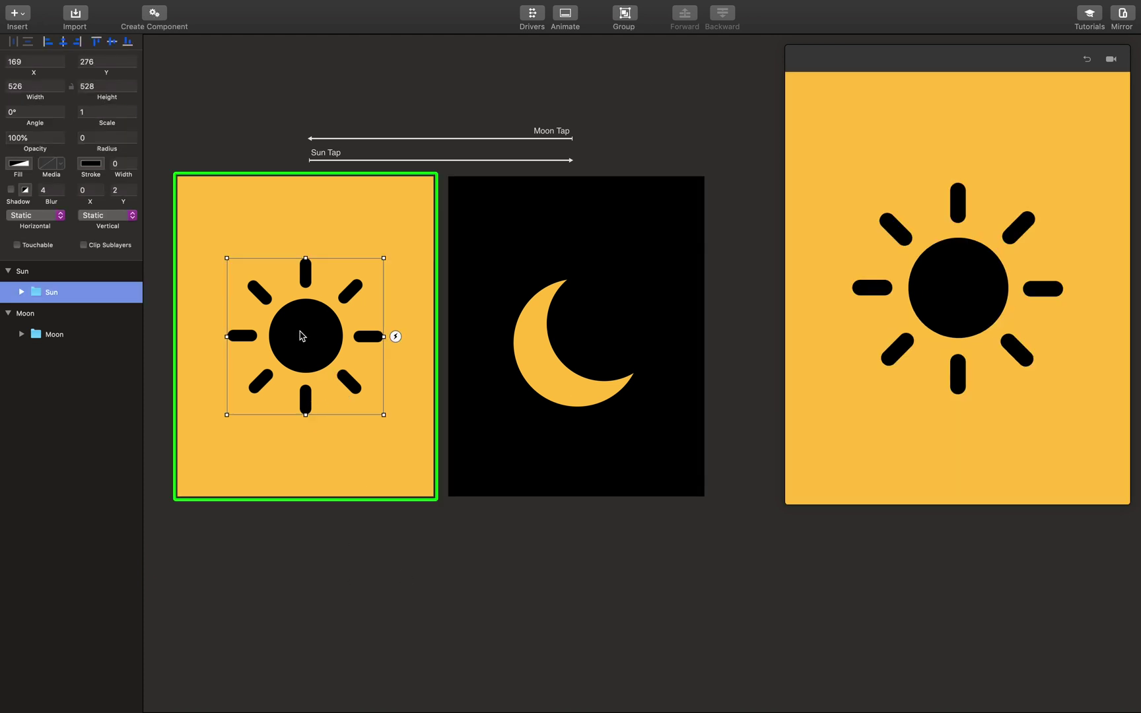
key(super+c)
click(484, 323)
key(super+v)
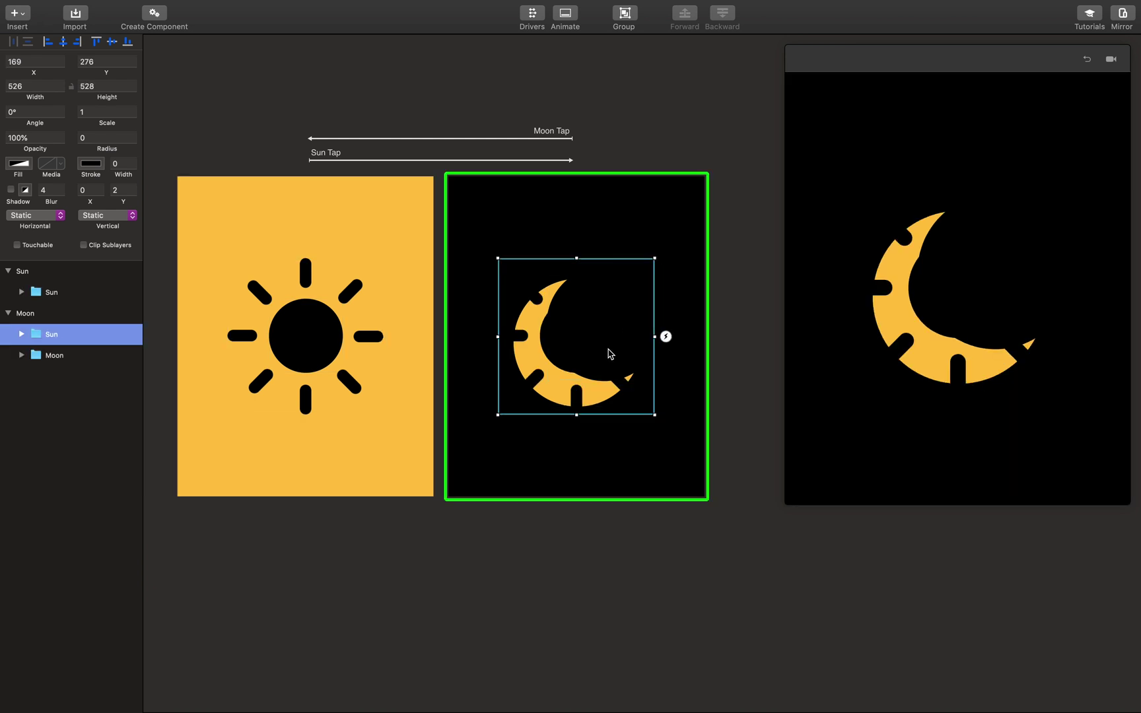
Step: Change the Moon artboard's background fill to white (FFFFFF)
click(496, 439)
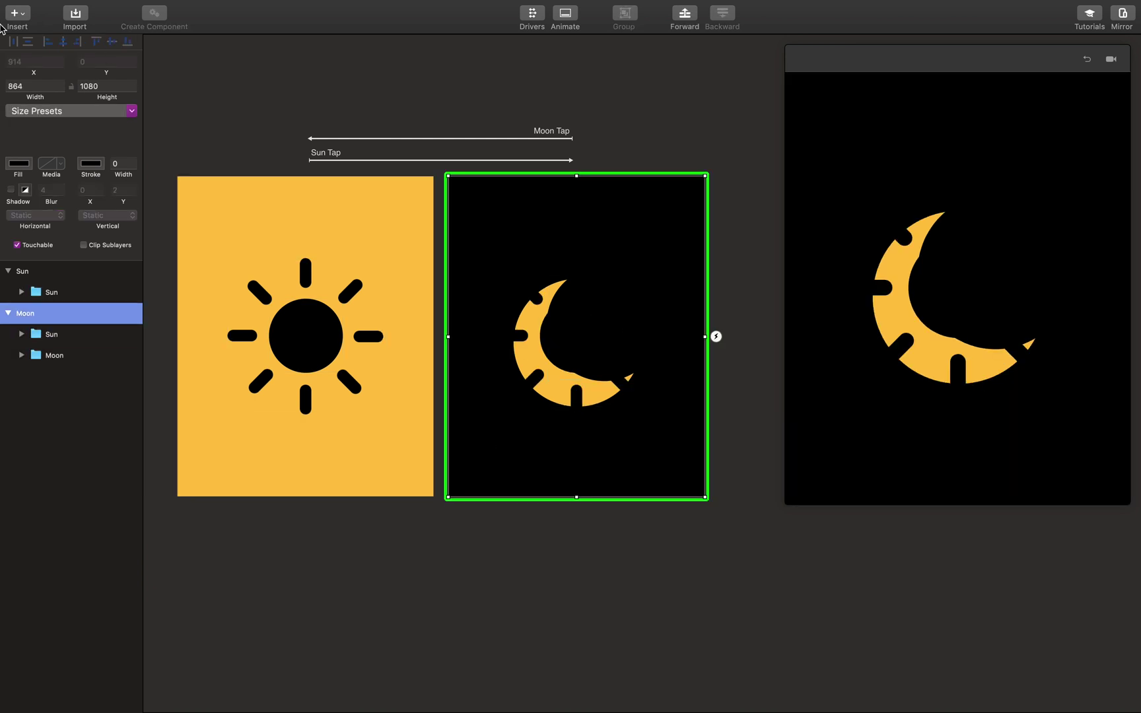
click(19, 165)
drag(32, 198, 2, 175)
click(466, 551)
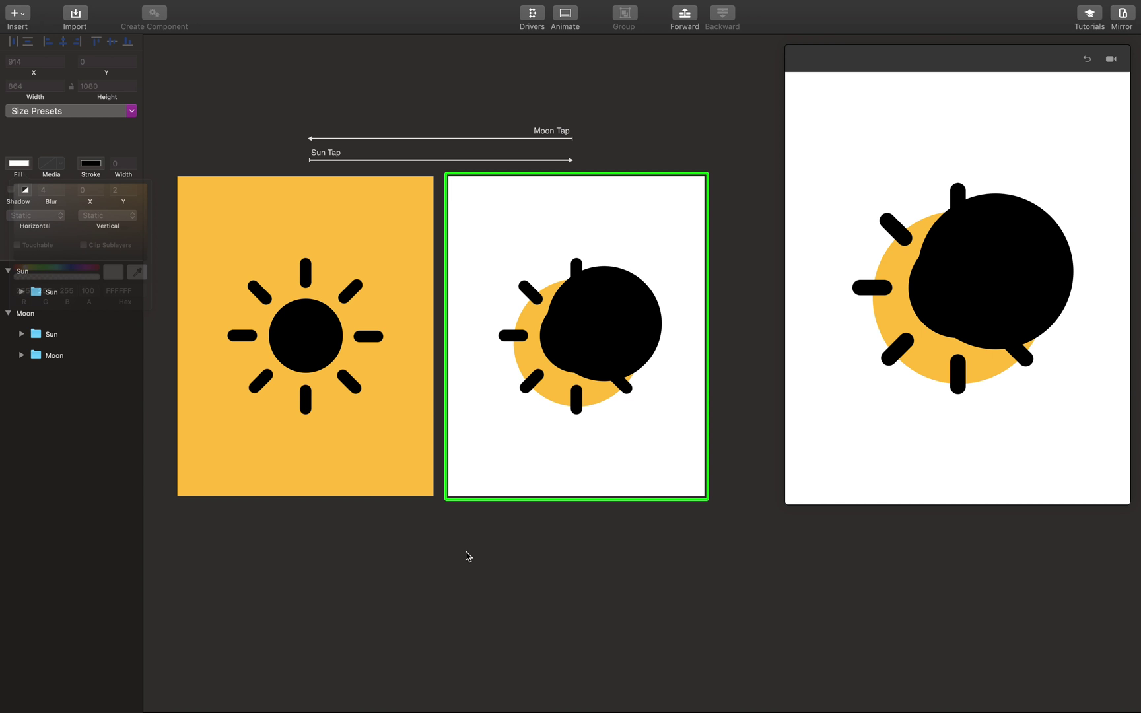
Step: Reorder the layers in the Moon artboard so the Sun group sits below the Moon group
click(89, 334)
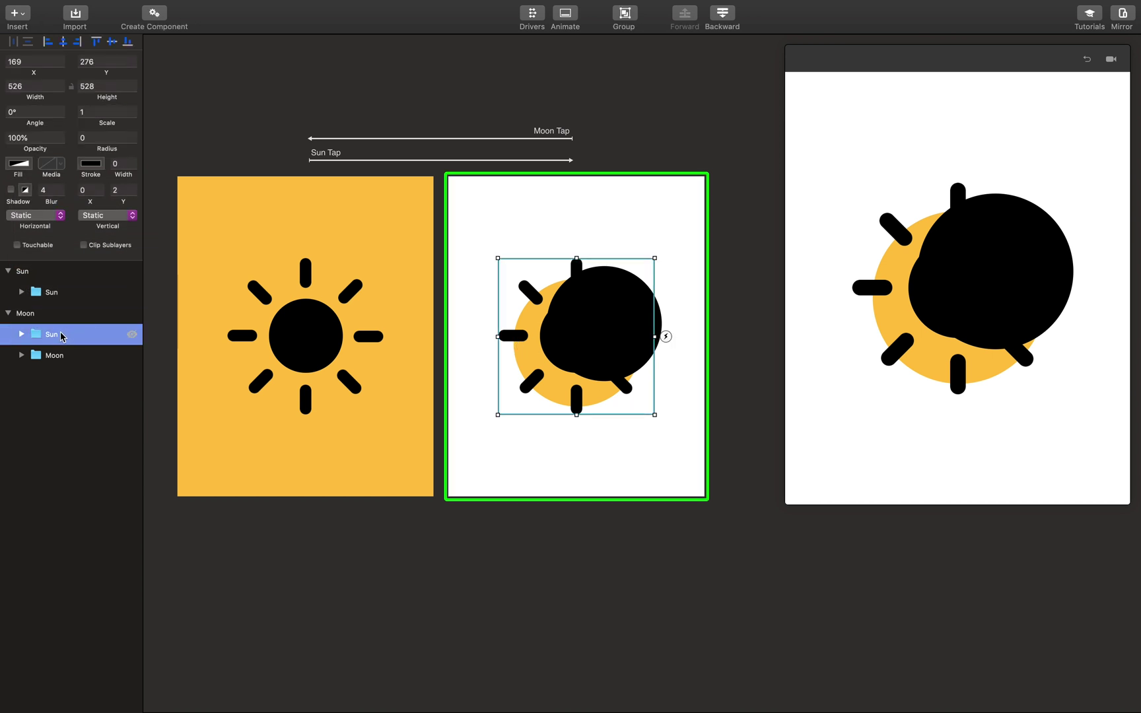
drag(55, 343, 48, 364)
click(538, 606)
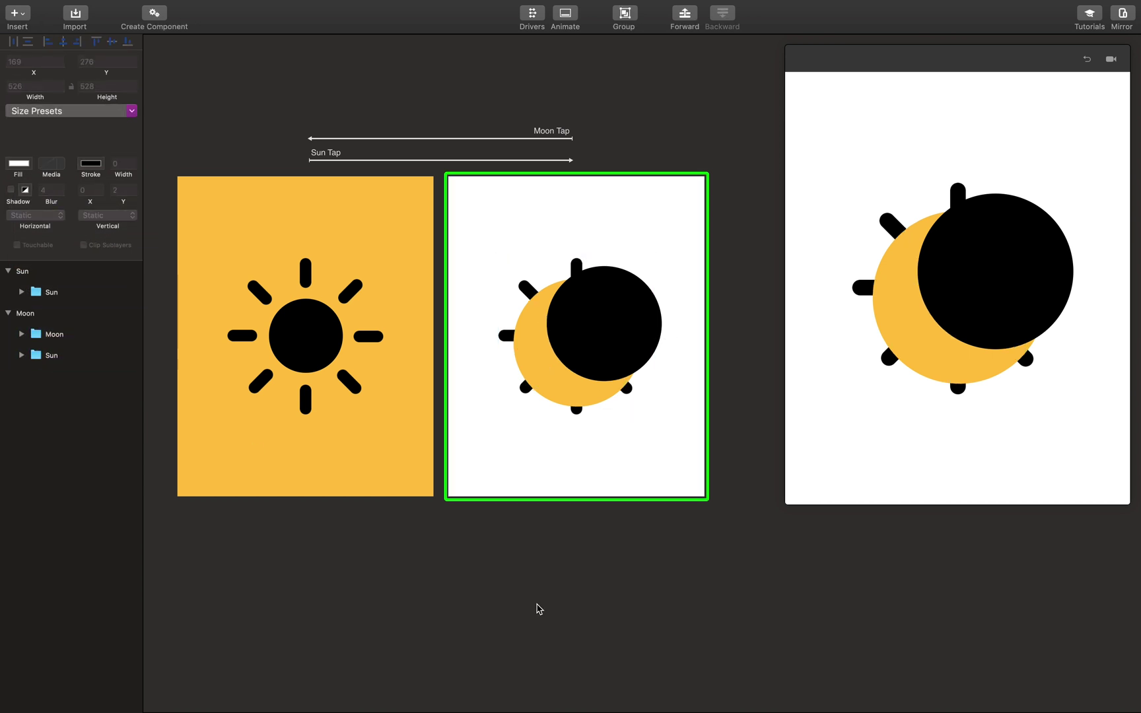
Step: Expand the Sun group in the Moon artboard and move ray 1 to X 117.74, Y 135.03, behind the moon
click(613, 345)
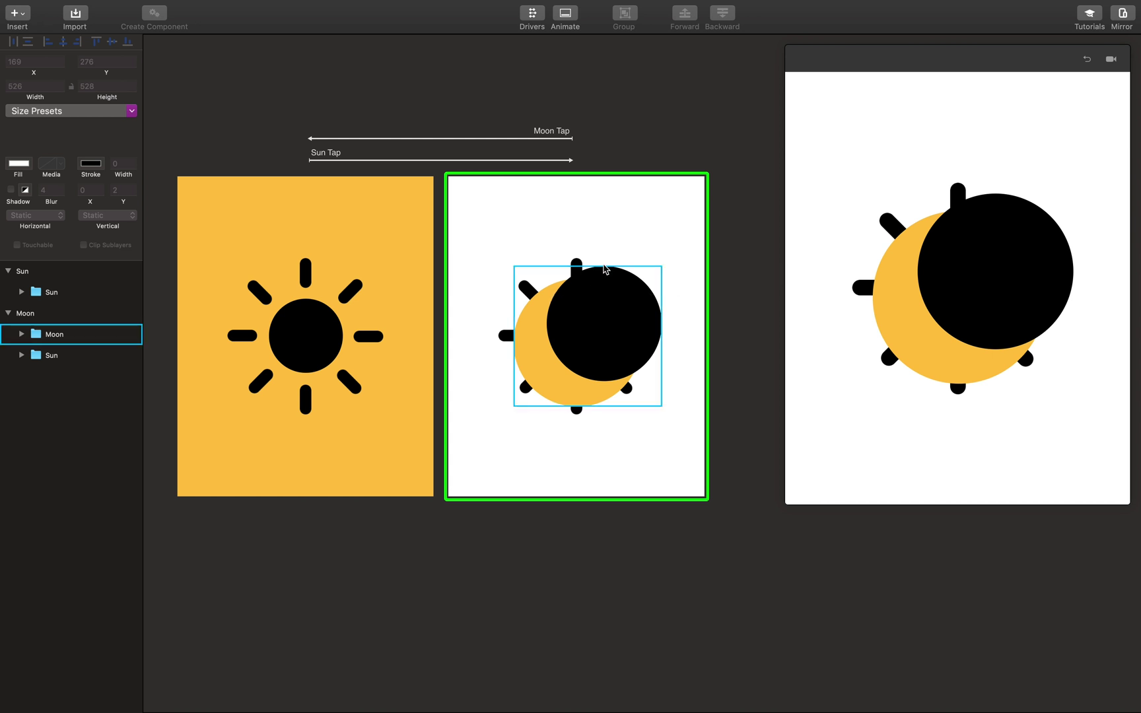
click(73, 369)
click(21, 356)
click(55, 378)
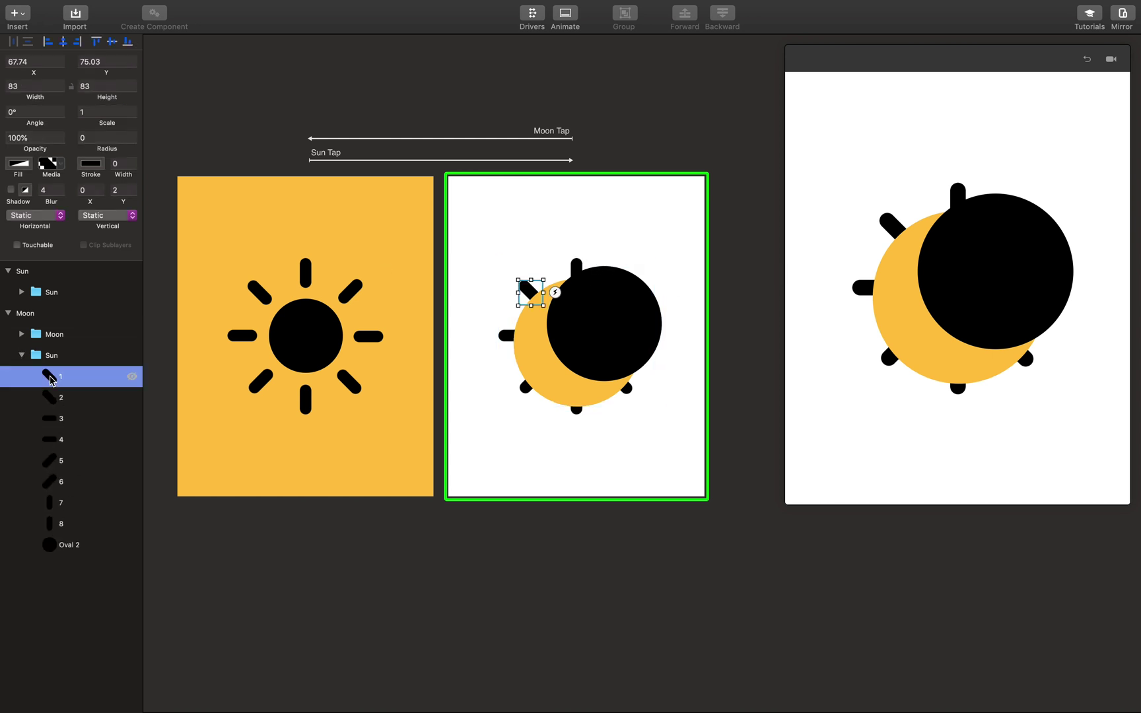
key(shift+Right)
key(shift+Right)
key(shift+Right)
key(shift+Down)
key(shift+Down)
key(shift+Down)
key(shift+Right)
key(shift+Right)
key(shift+Down)
key(shift+Down)
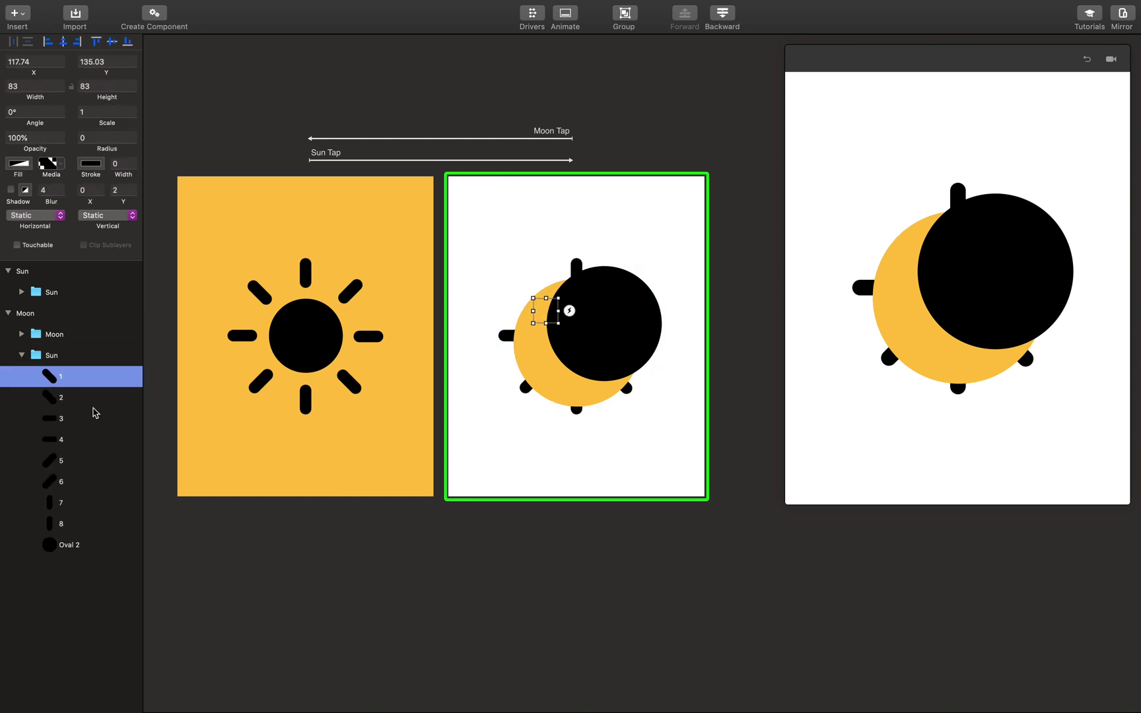
Step: Move ray 2 of the Moon artboard's Sun group up and to the left so it hides behind the moon
click(68, 399)
key(shift+Left)
key(shift+Left)
key(shift+Up)
key(shift+Up)
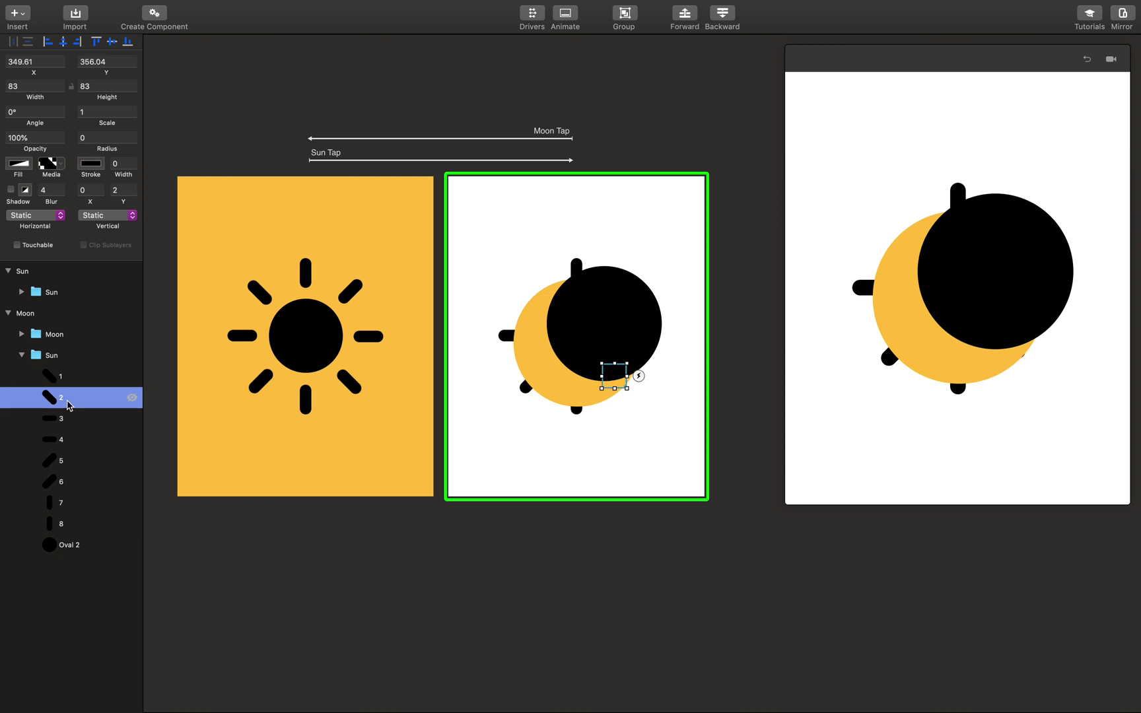
key(shift+Left)
Step: Move ray 3 to the right and ray 4 to the left, towards the moon's centre in the Moon artboard
click(52, 419)
key(shift+Right)
key(shift+Right)
key(shift+Right)
key(shift+Right)
key(shift+Right)
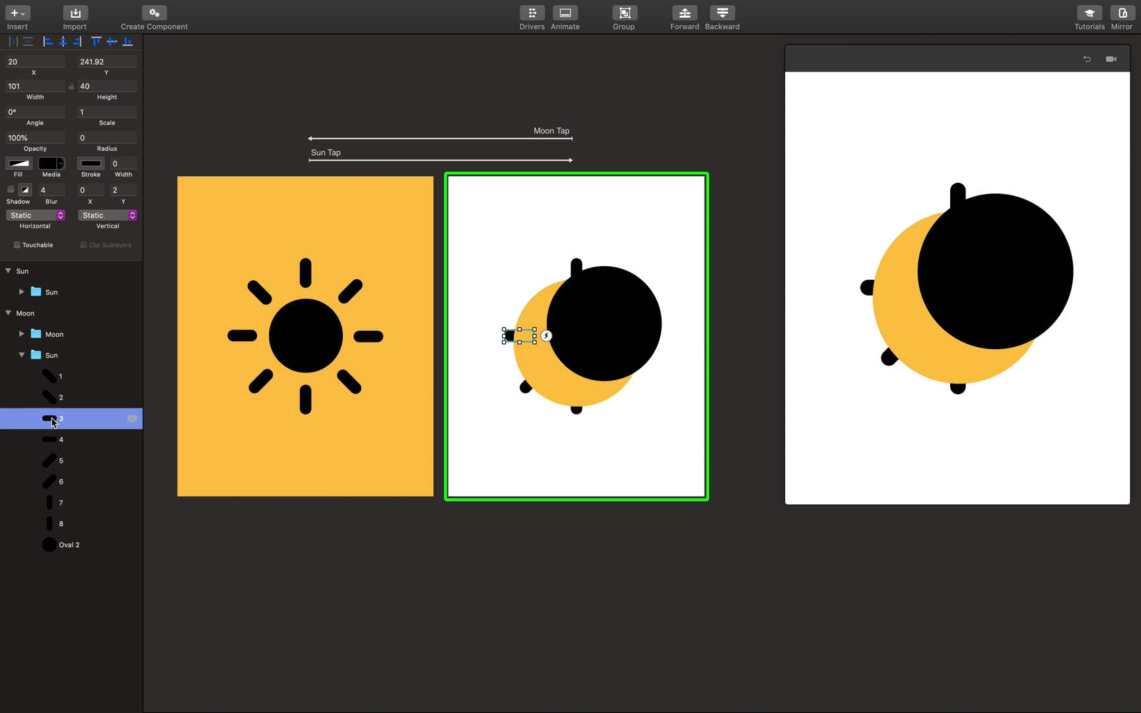
click(65, 446)
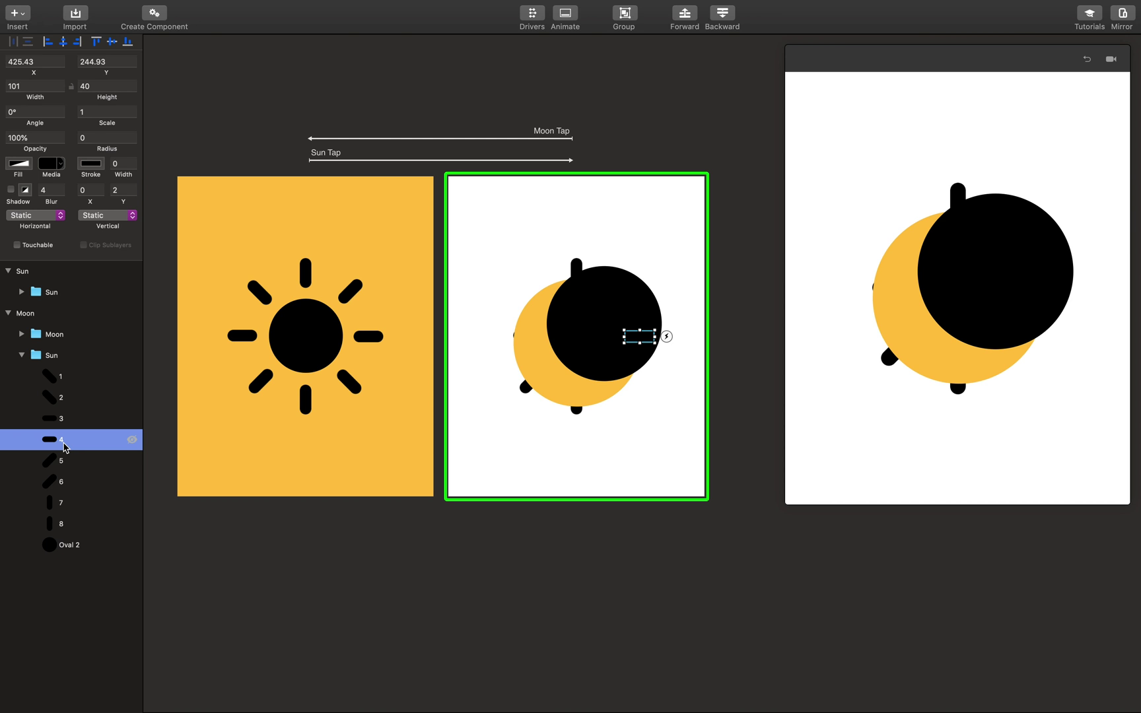
key(shift+Left)
key(shift+Left)
key(shift+Left)
key(shift+Left)
Step: Move ray 5 of the Moon artboard's Sun group up and to the right so it hides behind the moon
click(61, 462)
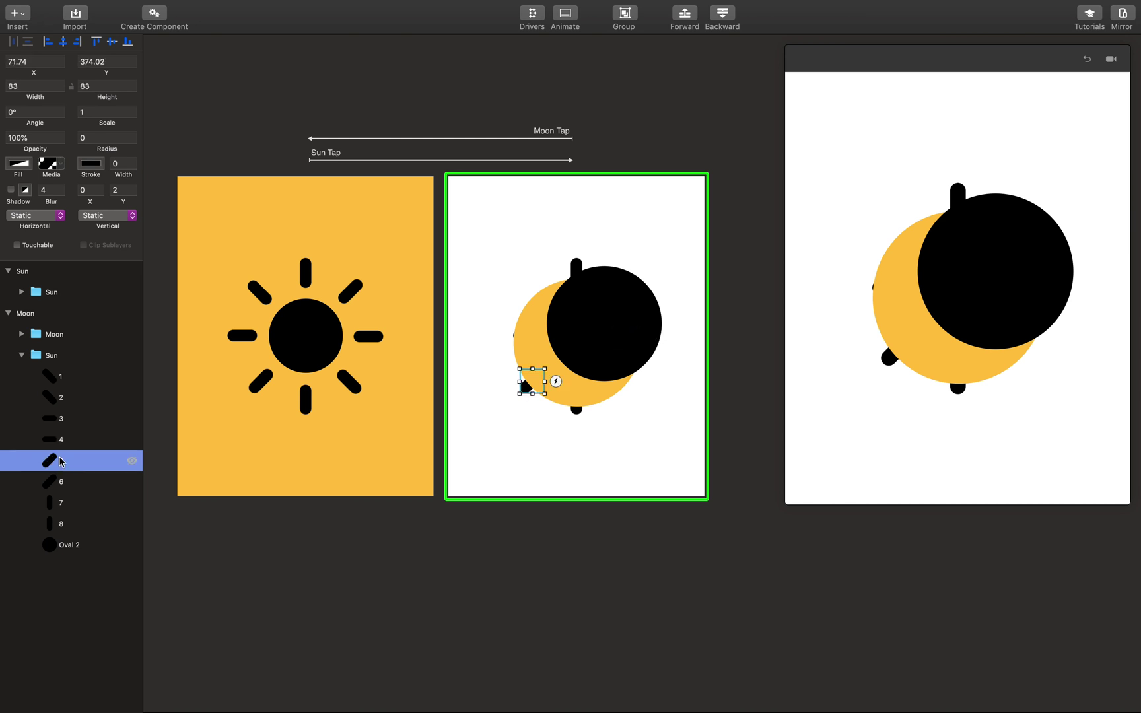
key(shift+Right)
key(shift+Right)
key(shift+Right)
key(shift+Right)
Step: Move ray 6 of the Moon artboard to X 323.61, Y 111.01 and shift ray 3 further right so it hides behind the moon
click(63, 483)
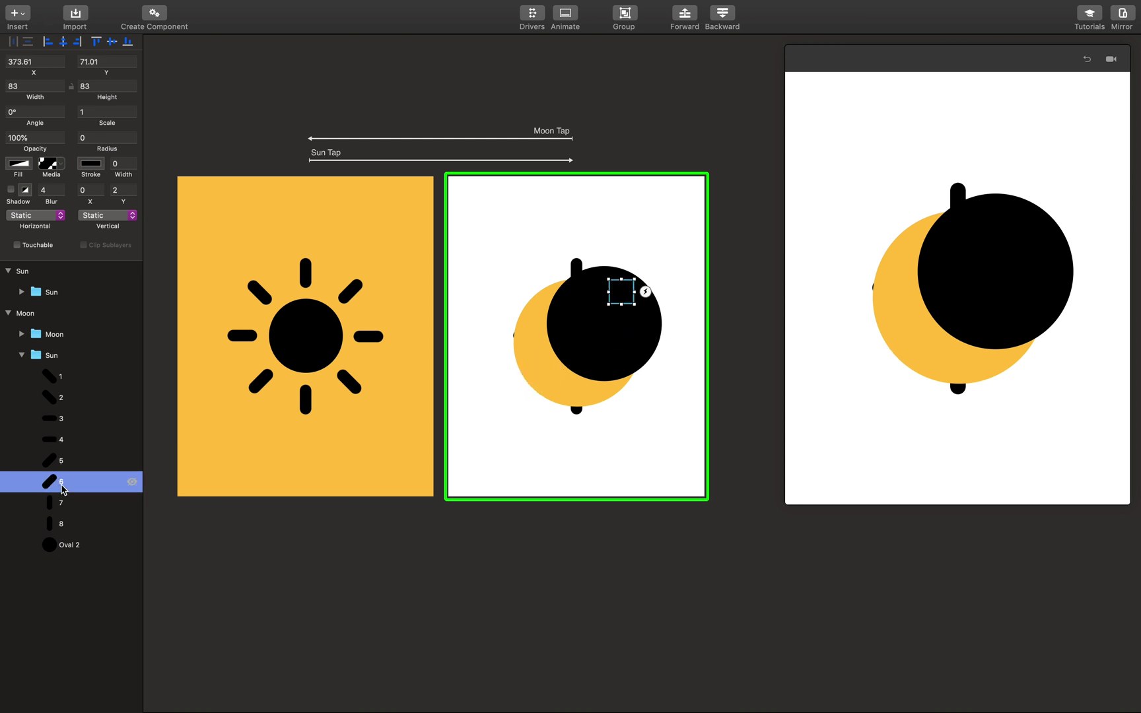
key(shift+Left)
key(shift+Left)
key(shift+Left)
key(shift+Left)
key(shift+Down)
key(shift+Down)
key(shift+Down)
key(shift+Down)
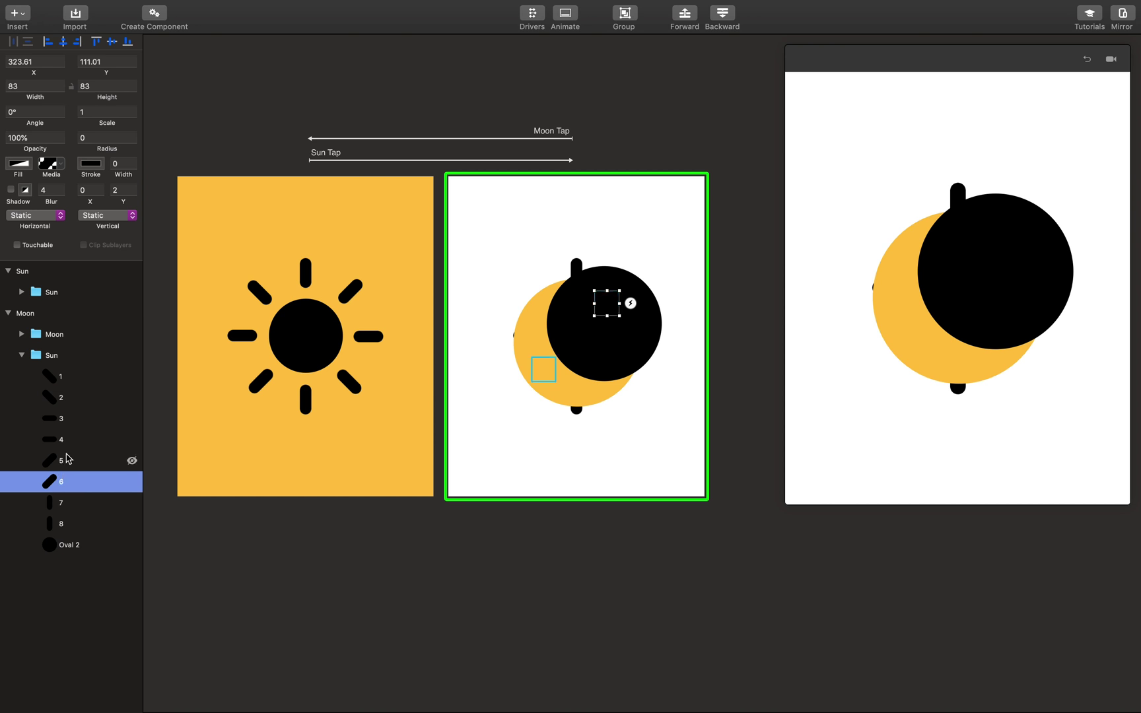
click(62, 421)
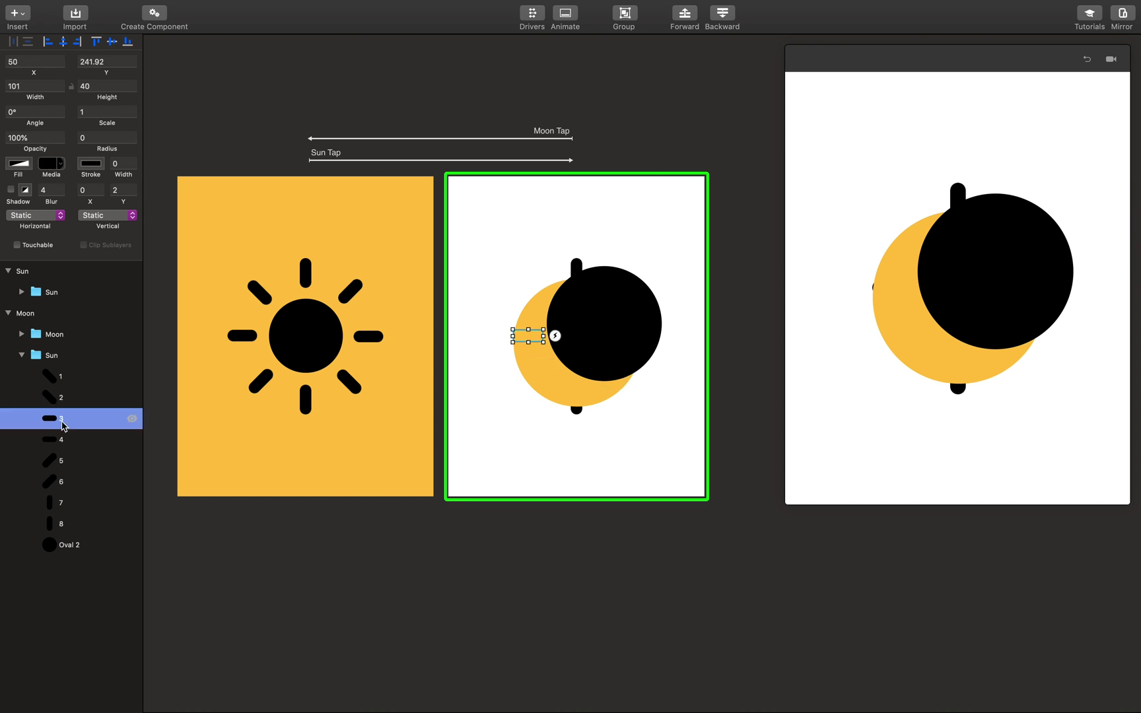
click(61, 489)
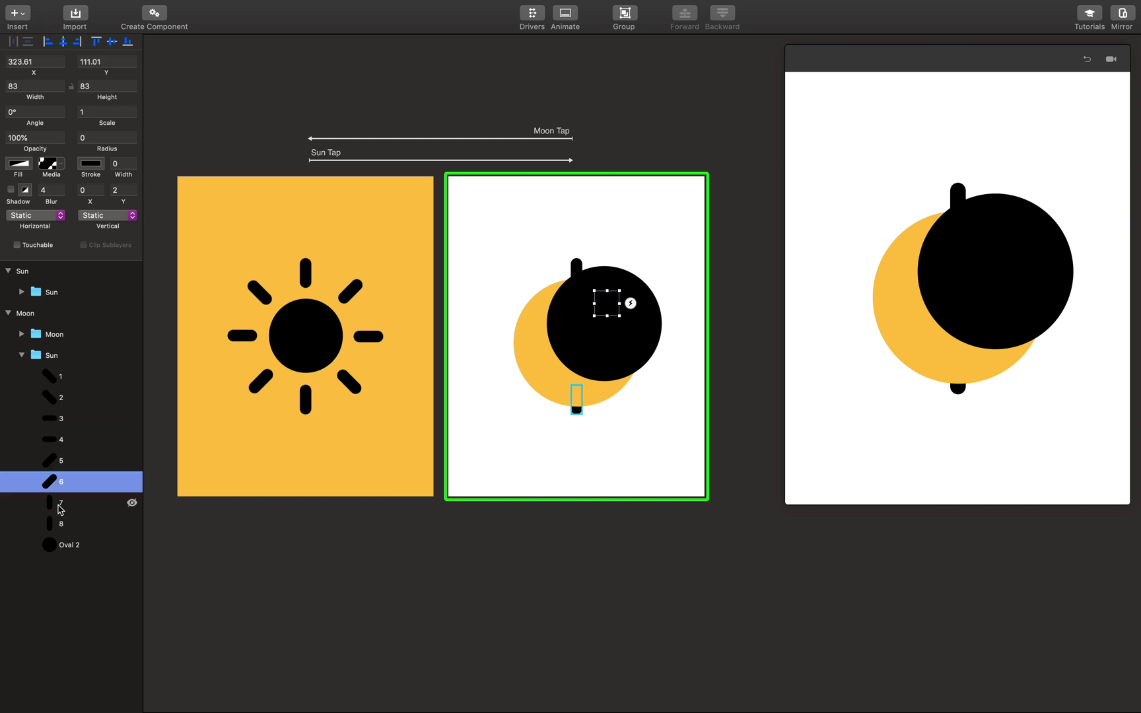
Step: Move ray 7 up behind the moon and ray 8 down to Y 80 in the Moon artboard
click(60, 507)
key(shift+Up)
key(shift+Up)
key(shift+Up)
key(shift+Up)
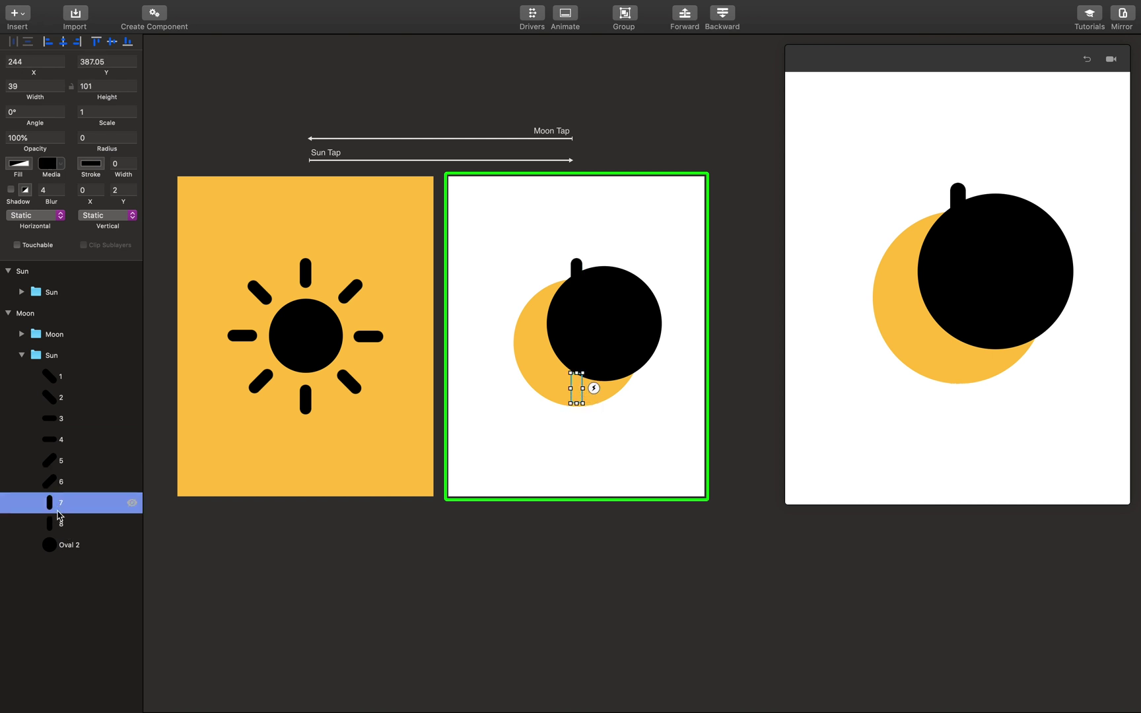
click(59, 524)
key(shift+Down)
key(shift+Down)
key(shift+Down)
key(shift+Down)
key(shift+Down)
key(shift+Down)
key(shift+Down)
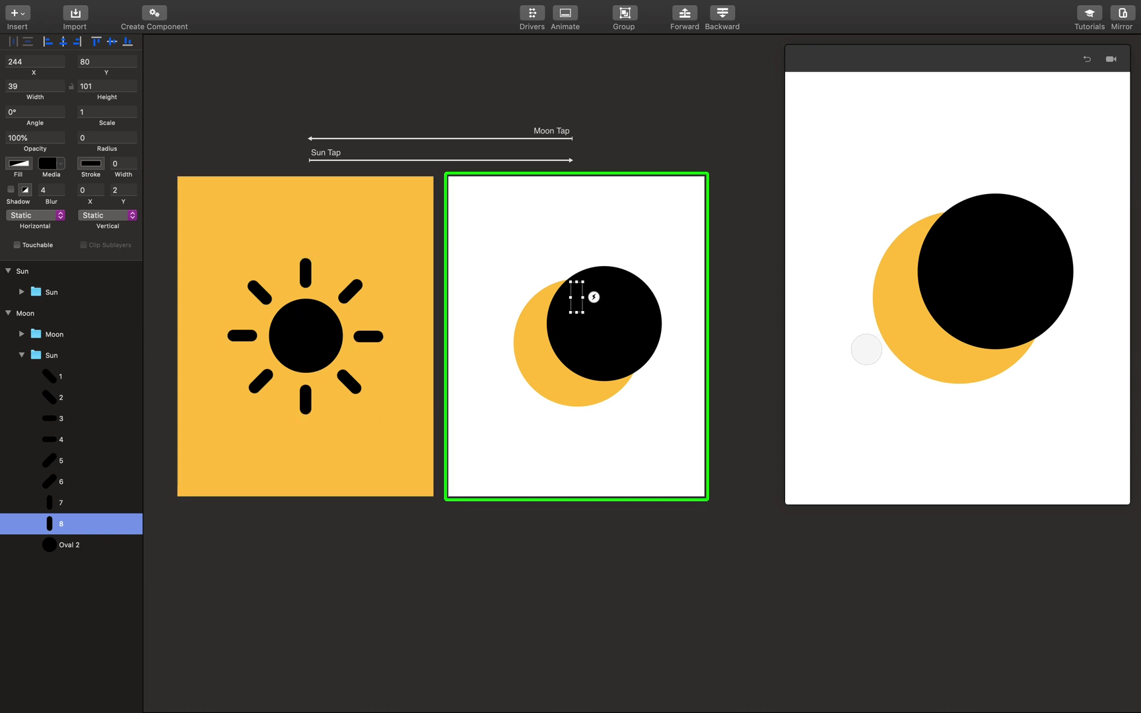
Step: Copy the Moon artboard's black Eclipse circle into the Sun artboard and shrink the copy to 57 by 57
click(650, 313)
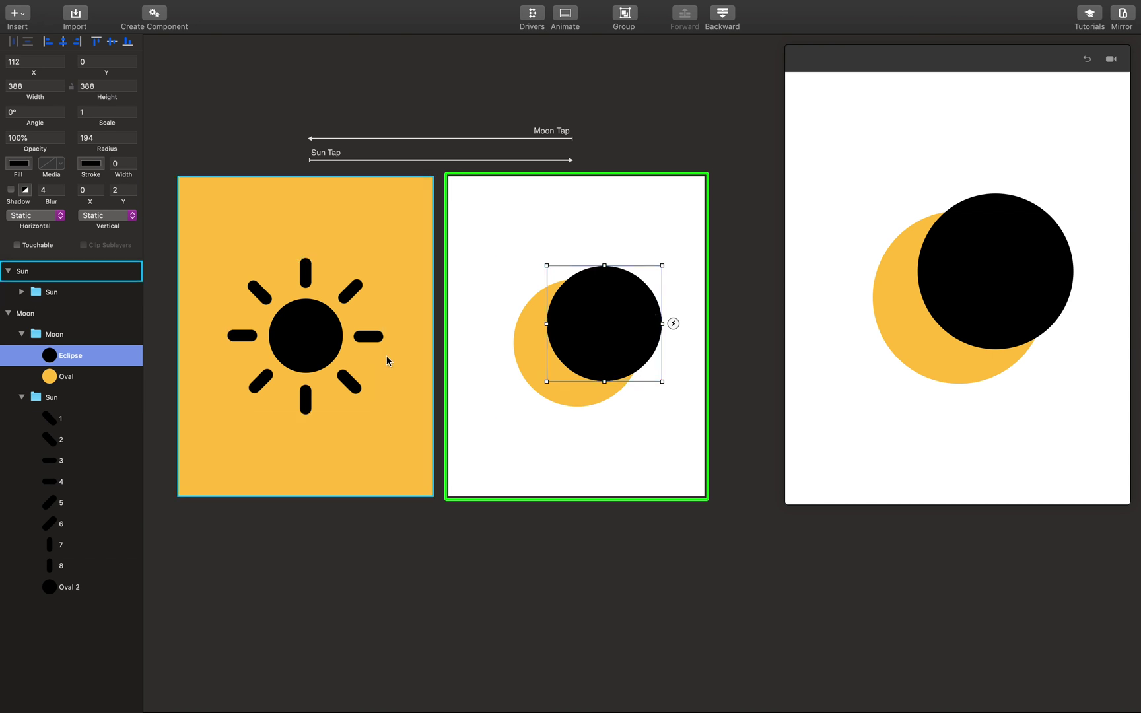
click(306, 311)
key(super+v)
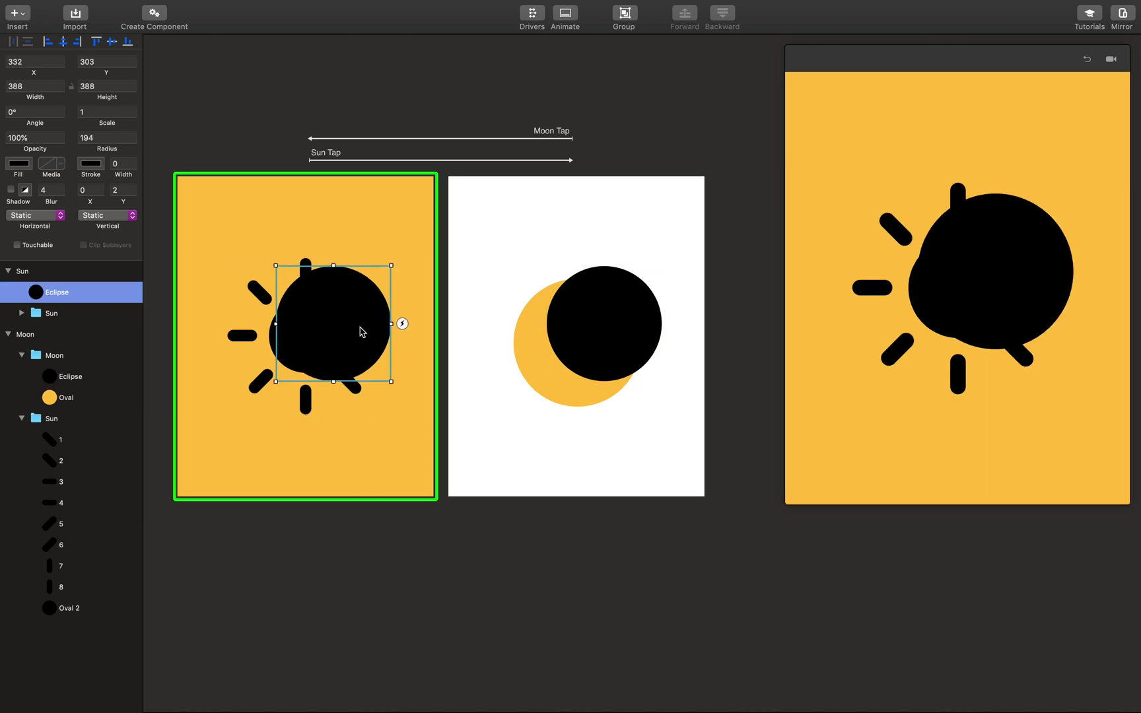
drag(390, 263, 346, 317)
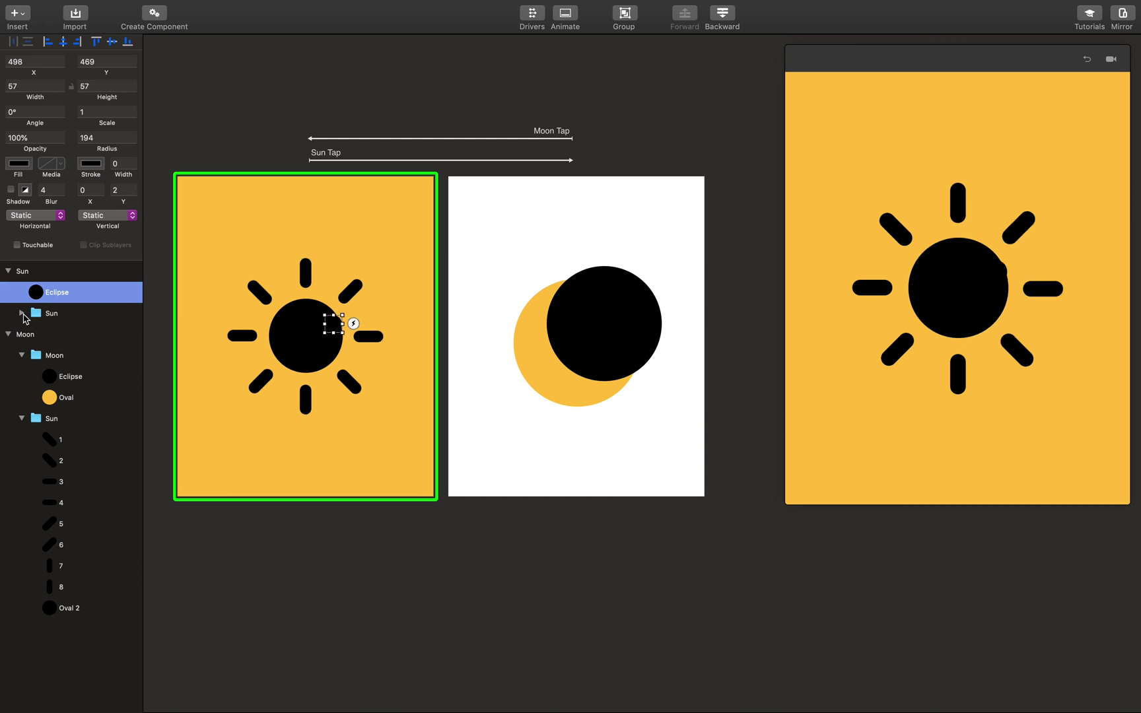
Step: Place the copied Eclipse inside the Sun artboard's Sun group directly above Oval and fill it with the background yellow, FFC444
click(22, 313)
drag(56, 296, 67, 493)
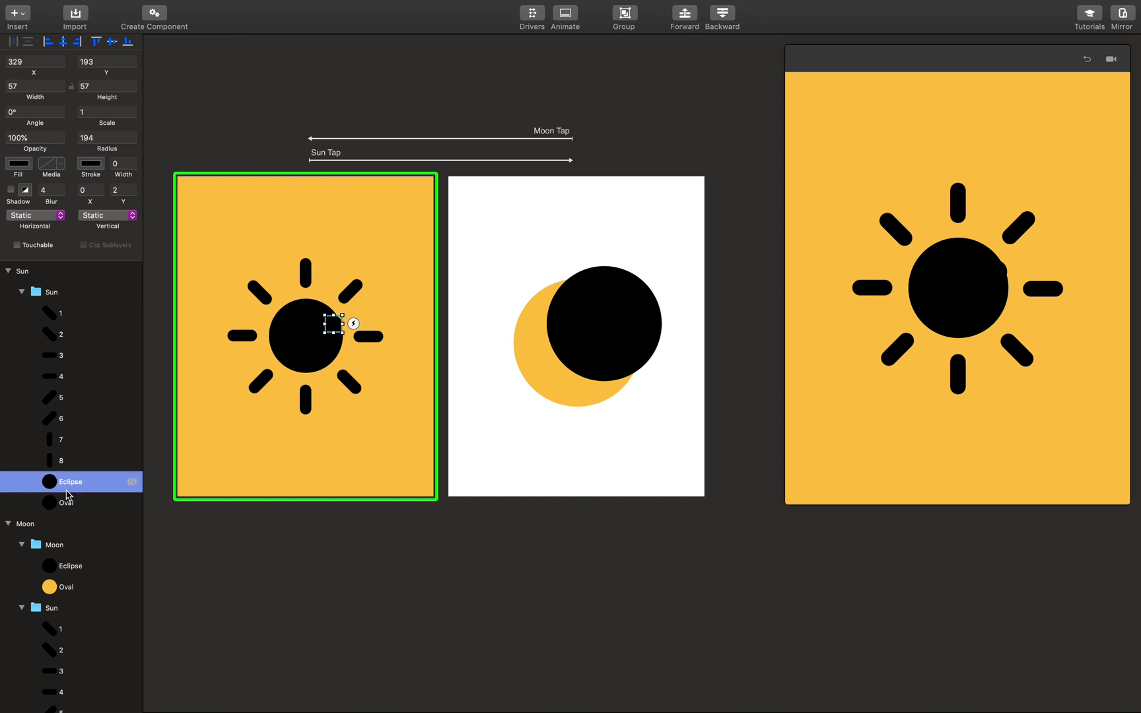
click(21, 165)
click(137, 273)
click(250, 231)
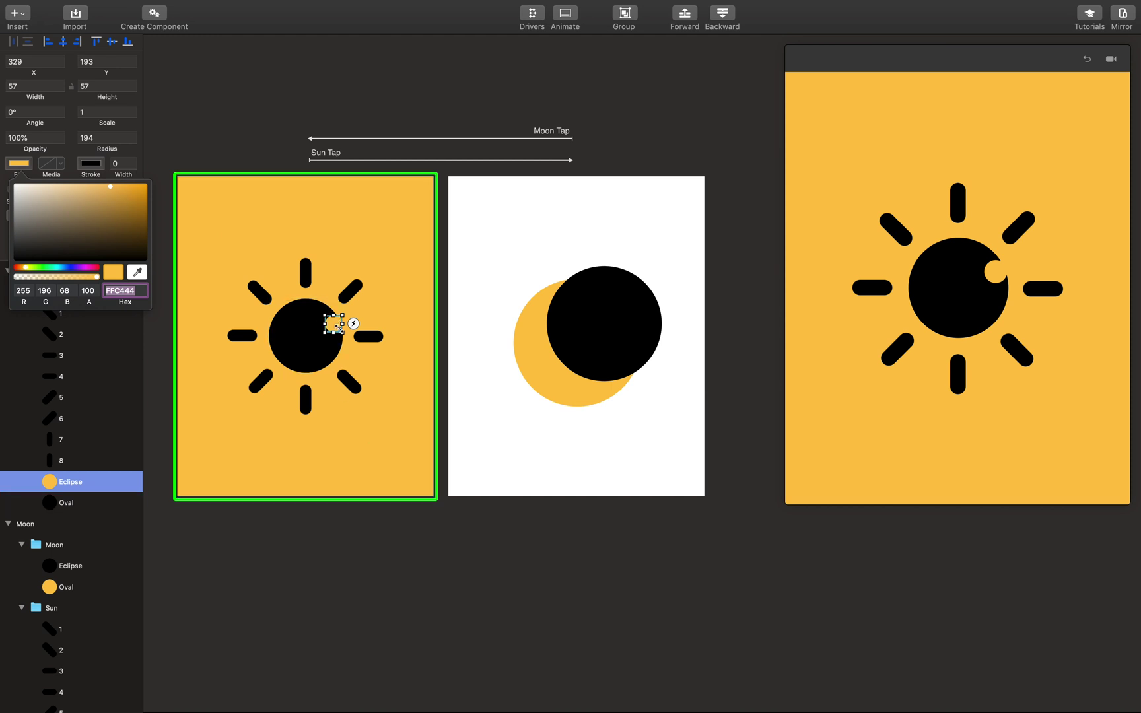
Step: Move the yellow Eclipse off the black sun disc to X 387, Y 158 so it blends into the background
key(super+plus)
click(351, 549)
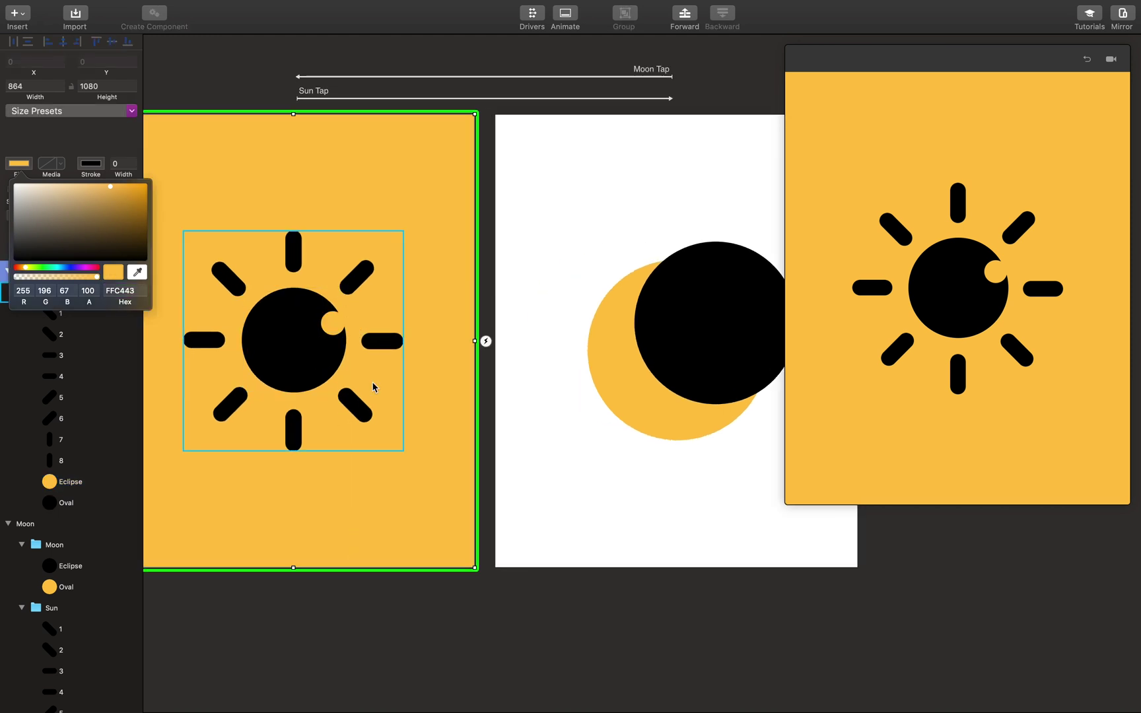
click(327, 325)
drag(328, 328, 354, 313)
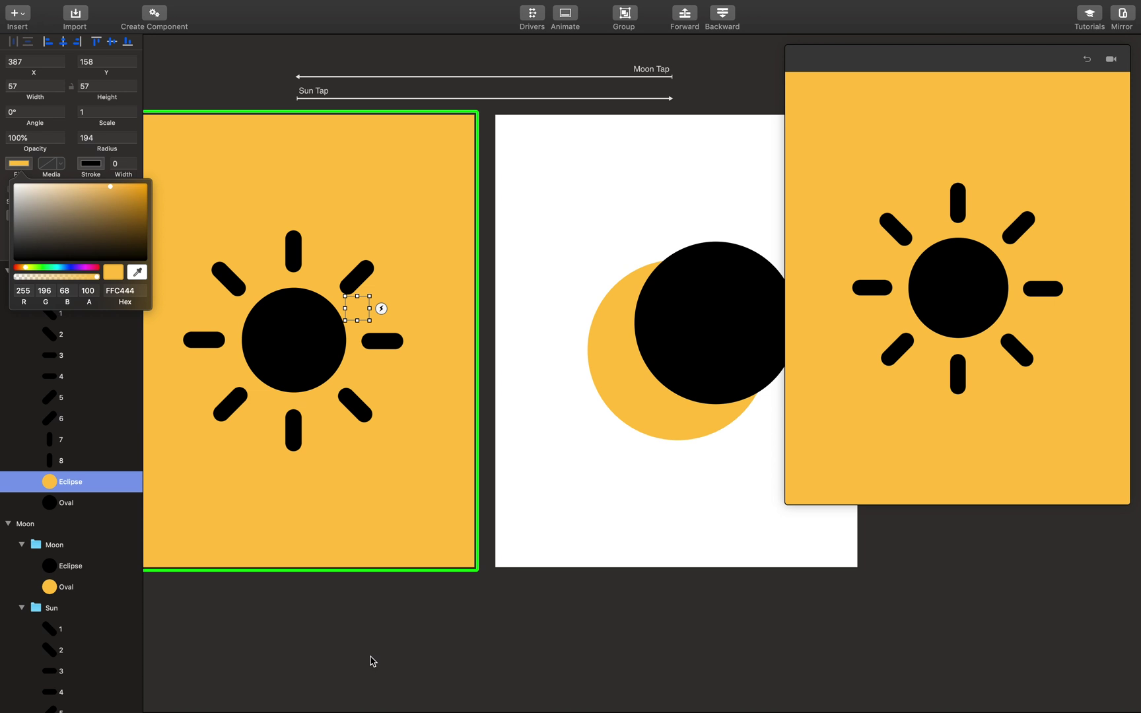
click(370, 660)
Step: Open the Sun Tap transition's timeline and fill the Moon artboard with black
scroll(372, 663, down, 3)
scroll(371, 663, down, 2)
click(461, 467)
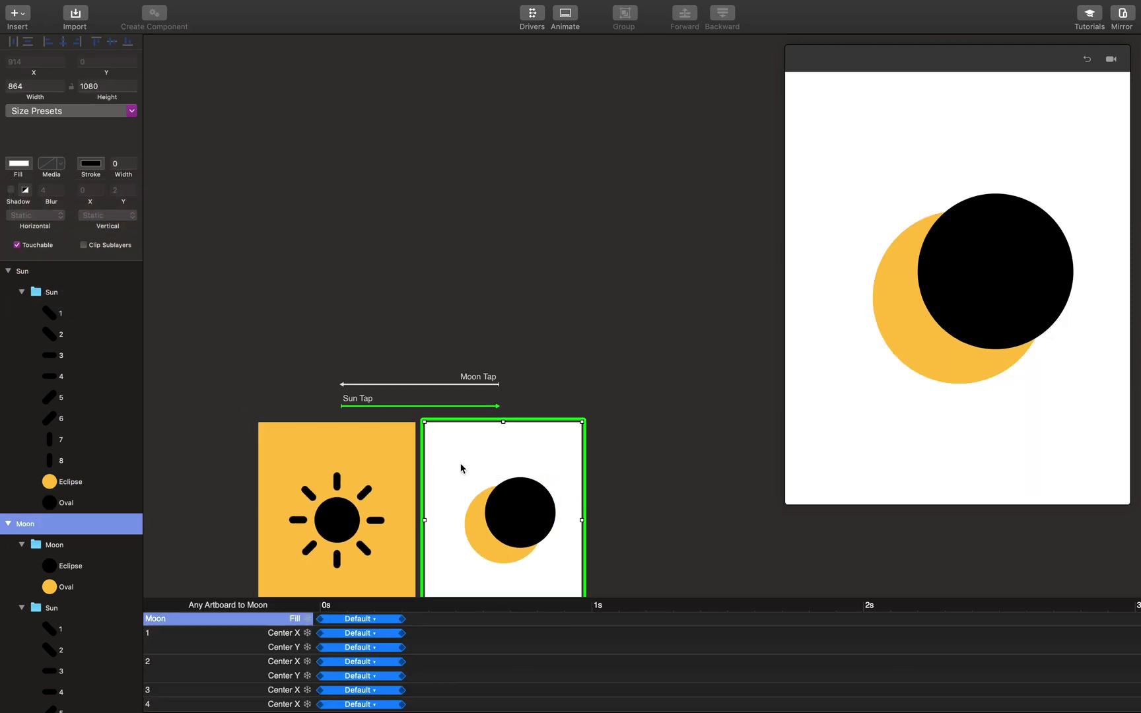
scroll(321, 238, down, 3)
click(24, 165)
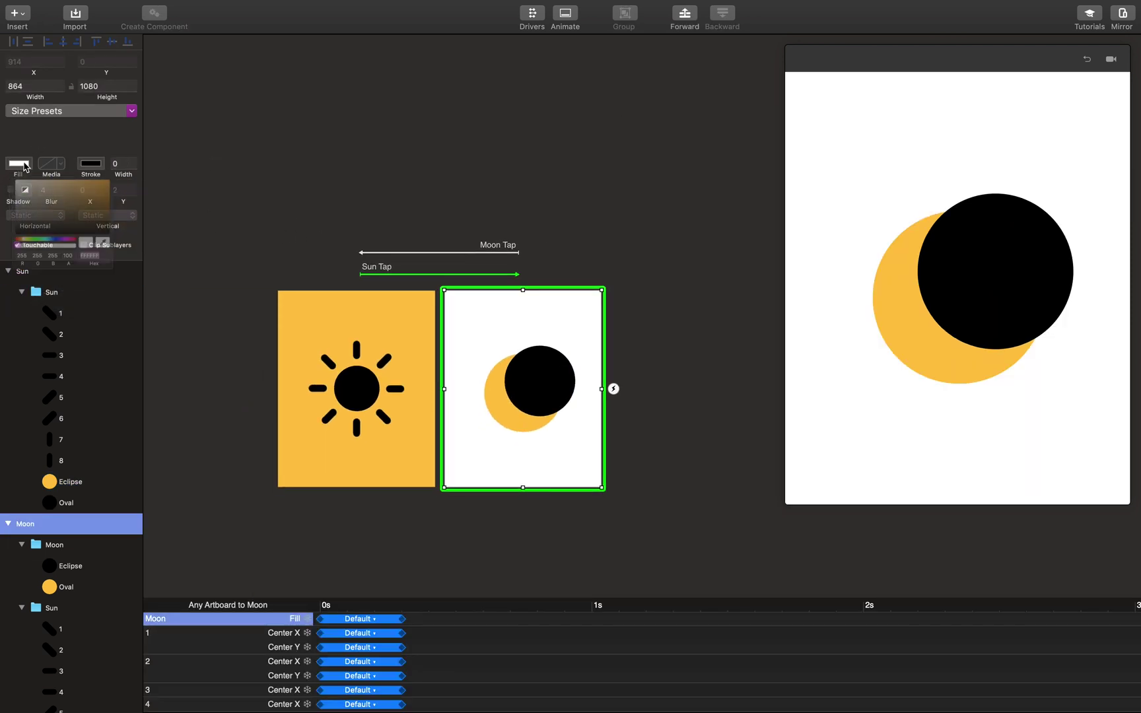
drag(42, 224, 1, 360)
click(585, 170)
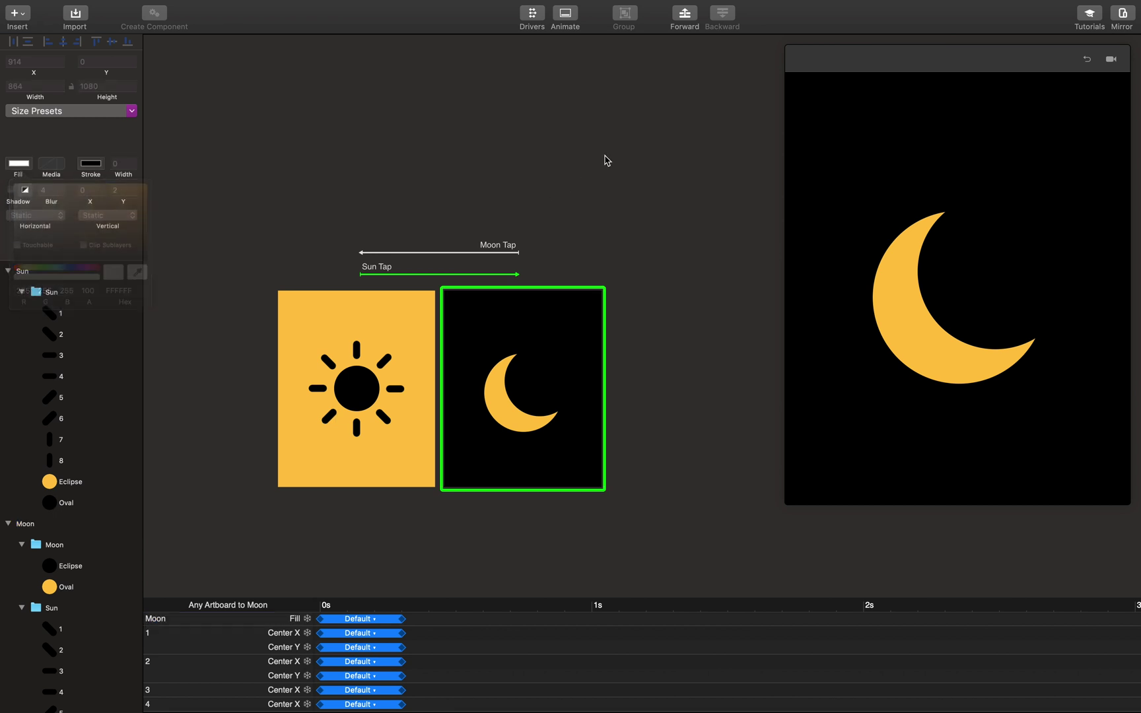
Step: Test the tap transitions in the preview by toggling repeatedly between the sun and the moon
click(963, 312)
click(964, 312)
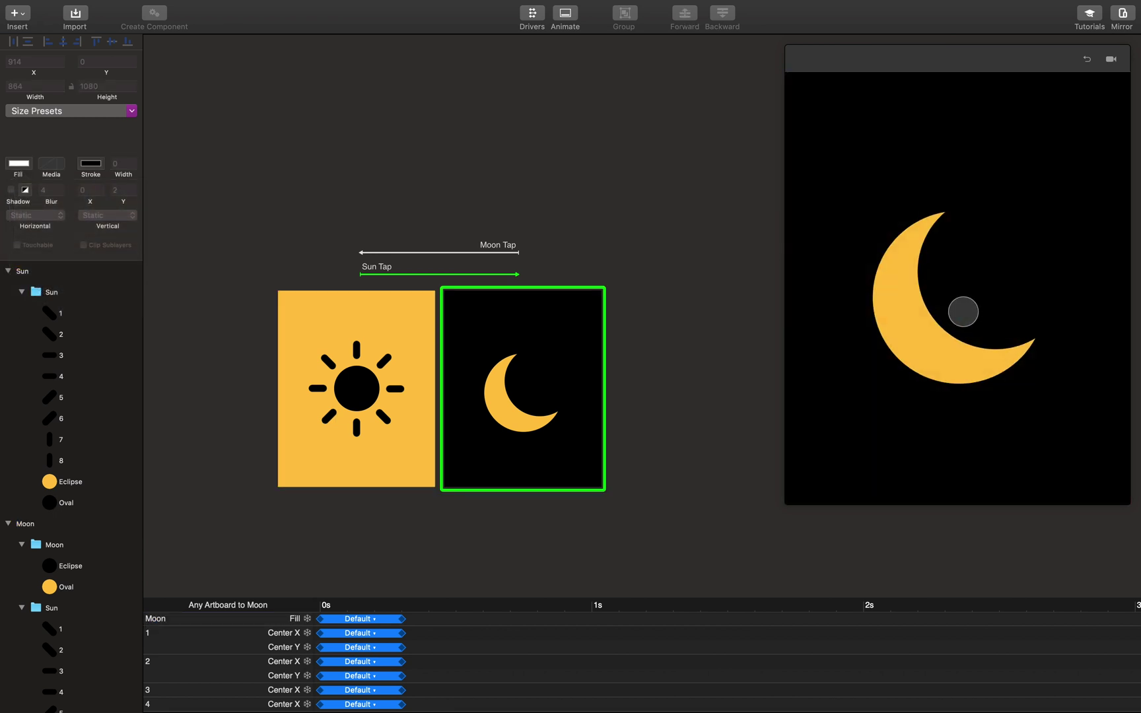
click(963, 312)
click(963, 312)
click(963, 312)
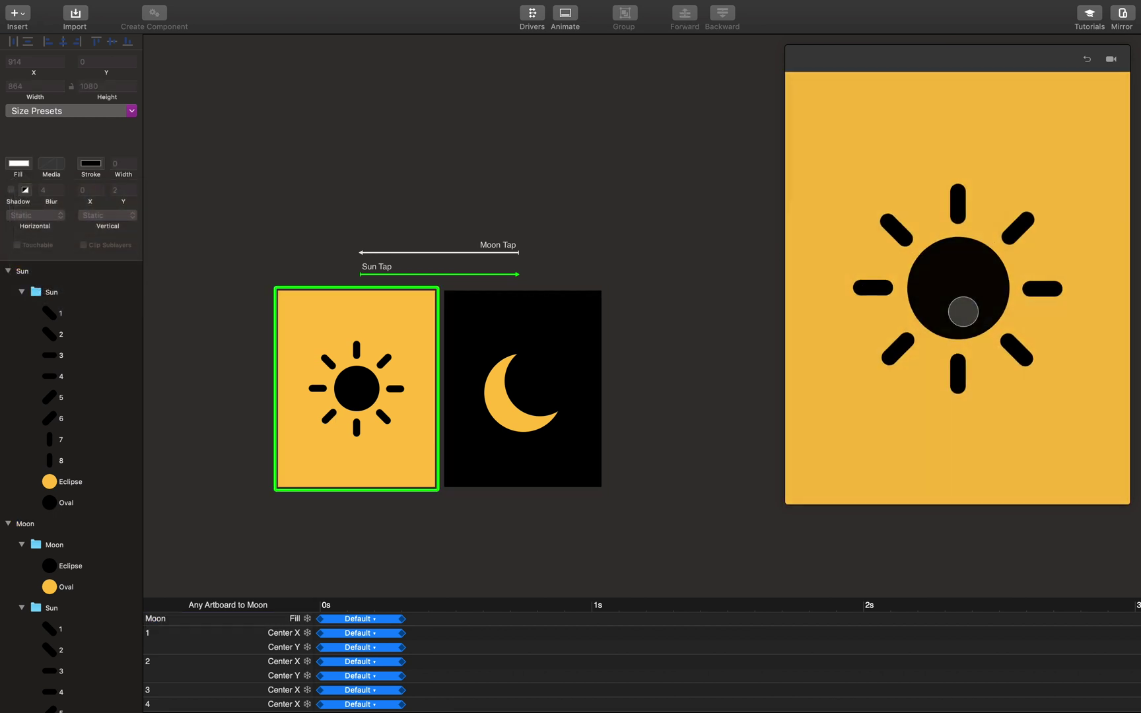
click(963, 312)
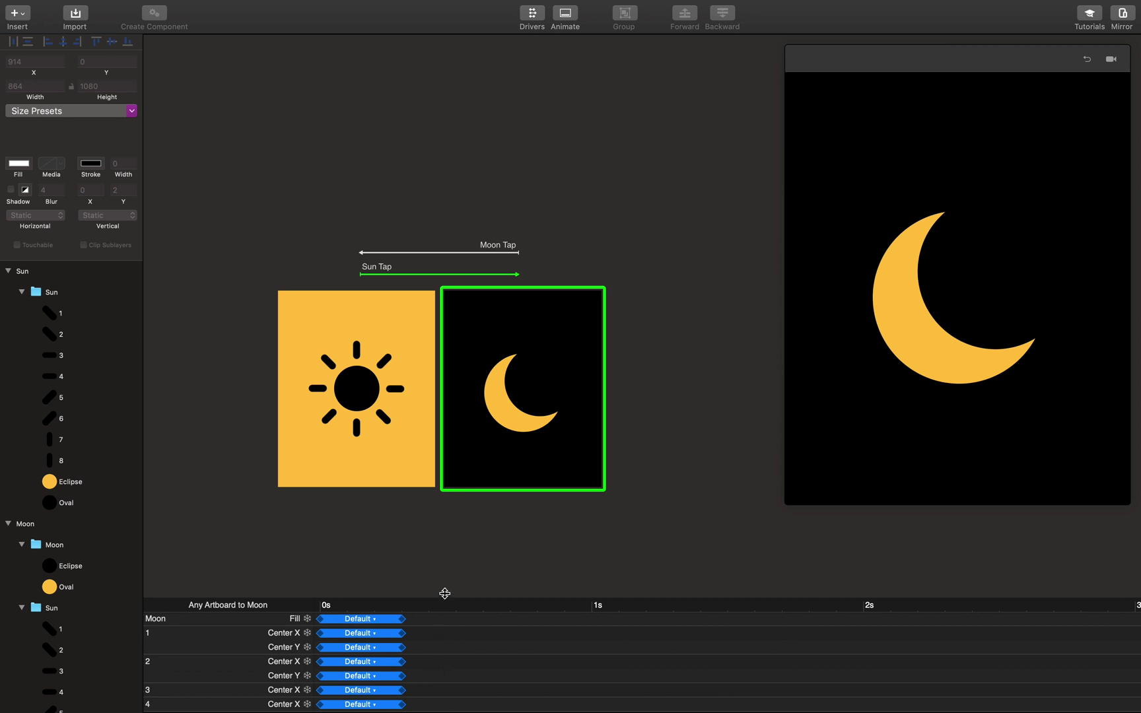
Step: Enlarge the timeline and extend all property animations of the transition to Moon to end at about 0.5 s
drag(444, 593, 442, 402)
scroll(416, 426, down, 5)
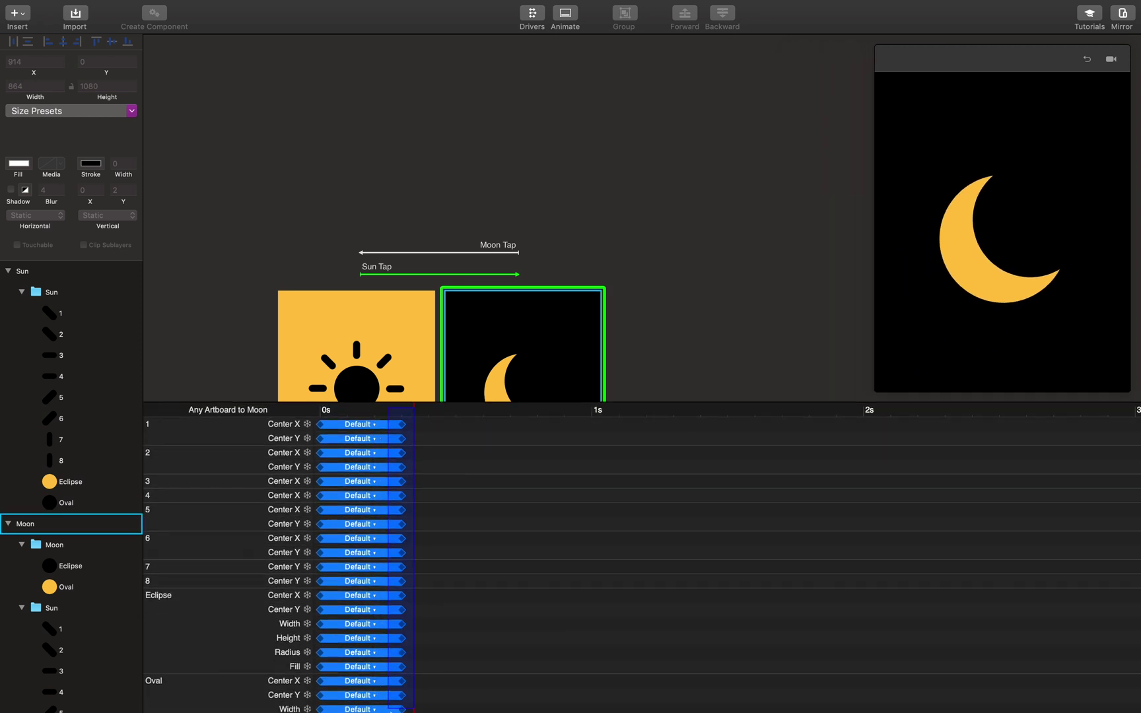
scroll(466, 555, up, 6)
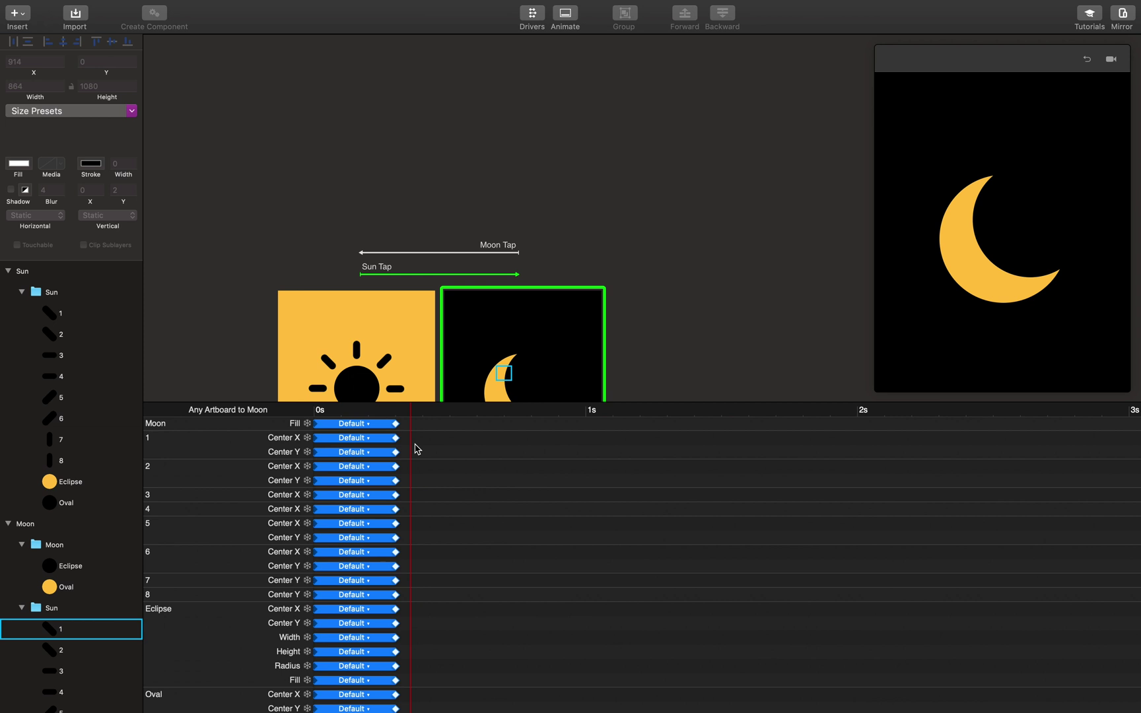
scroll(429, 456, left, 1)
drag(402, 426, 466, 425)
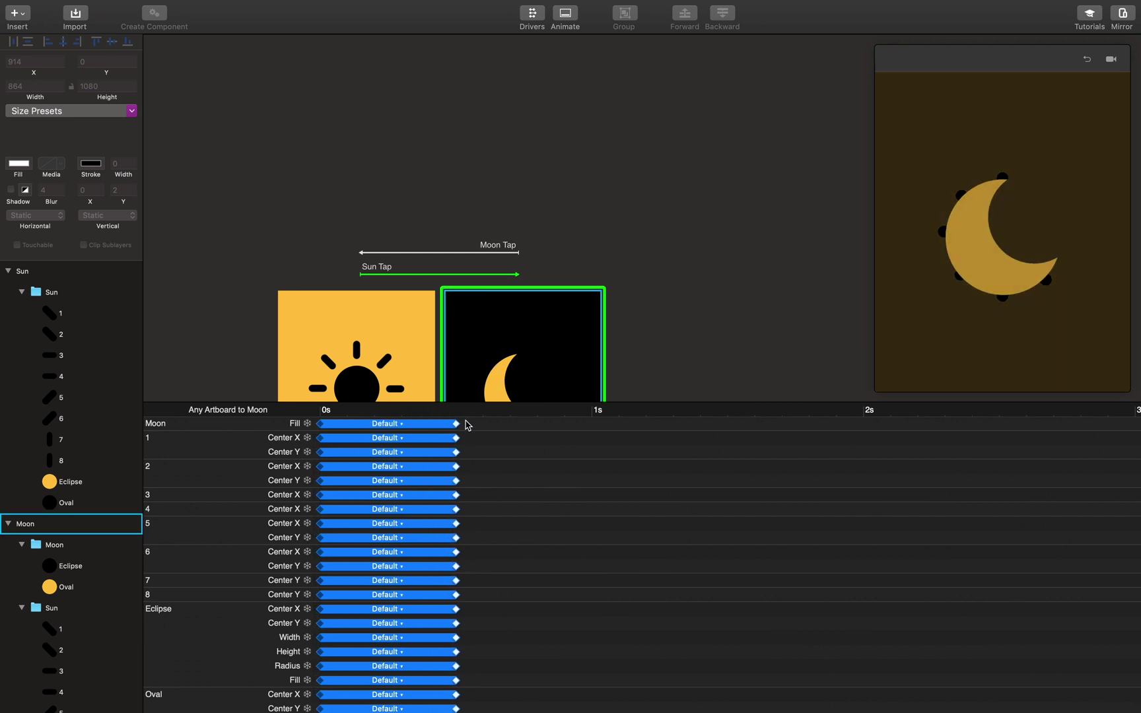
Step: Select the Moon Tap transition and extend all of its property animations to end at about 0.5 s
scroll(650, 365, down, 2)
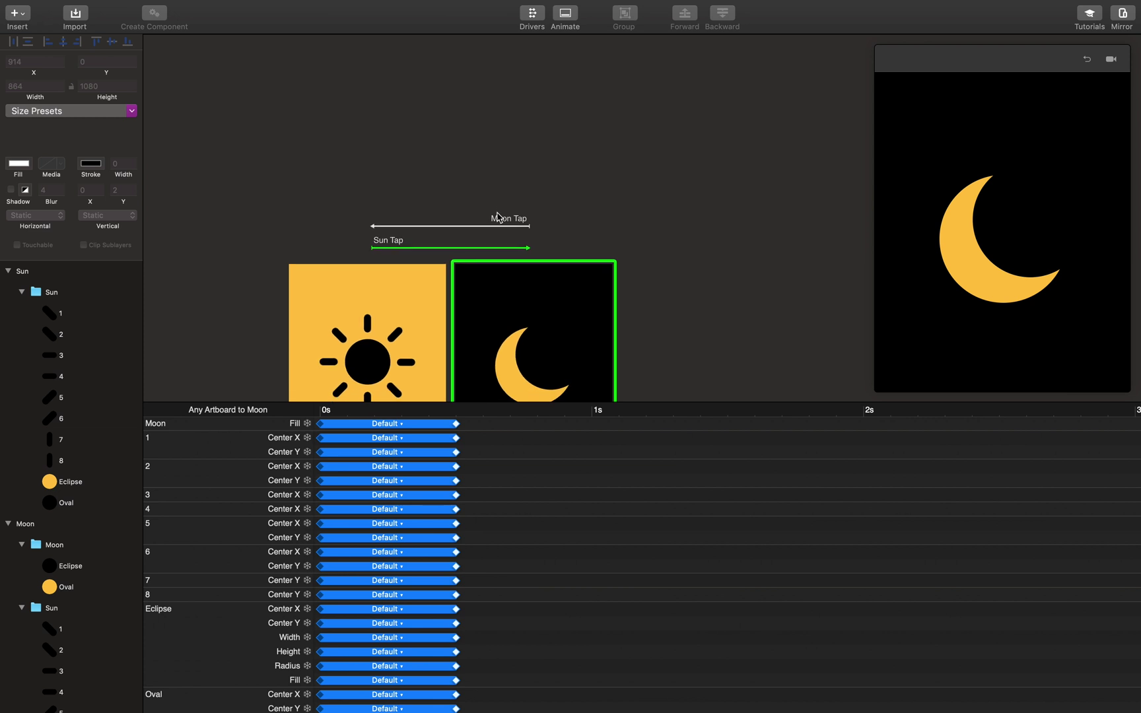
click(498, 218)
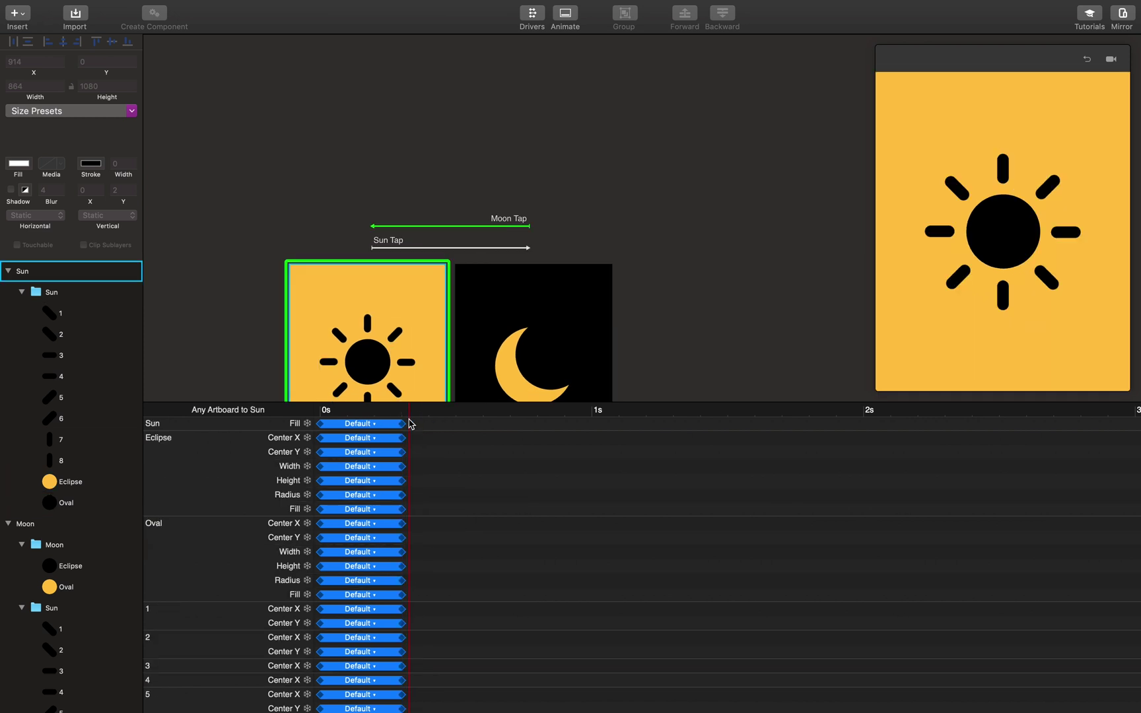
drag(409, 419, 391, 685)
scroll(511, 572, up, 5)
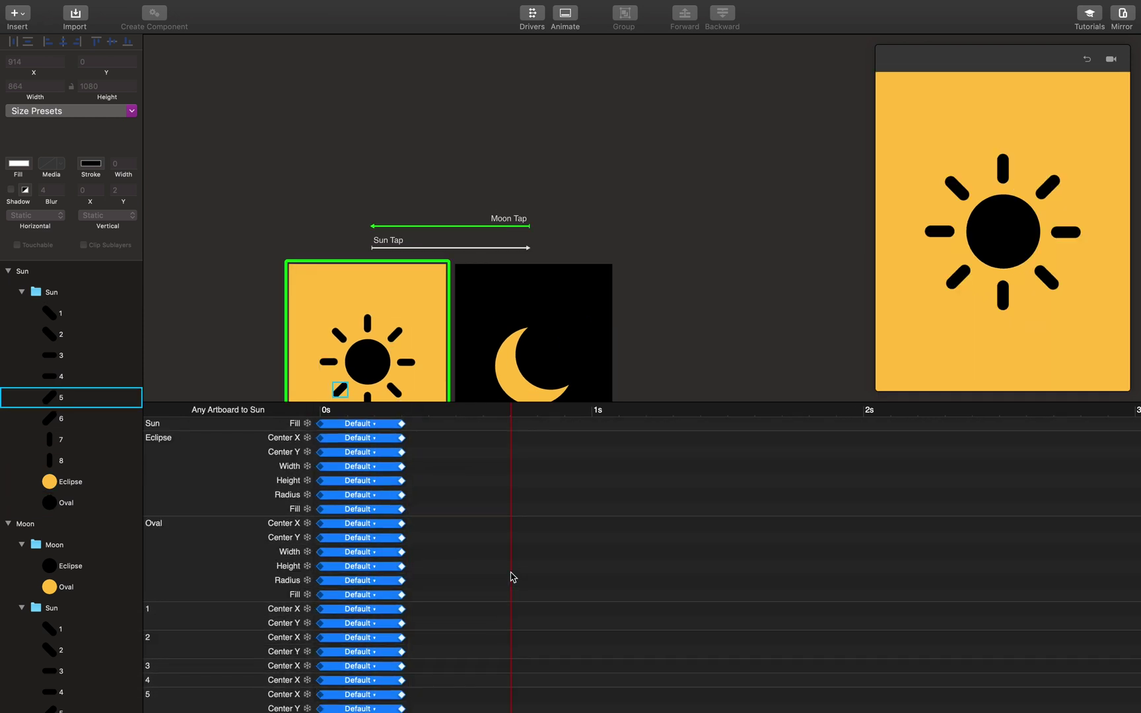
click(408, 466)
click(407, 427)
drag(405, 428, 463, 436)
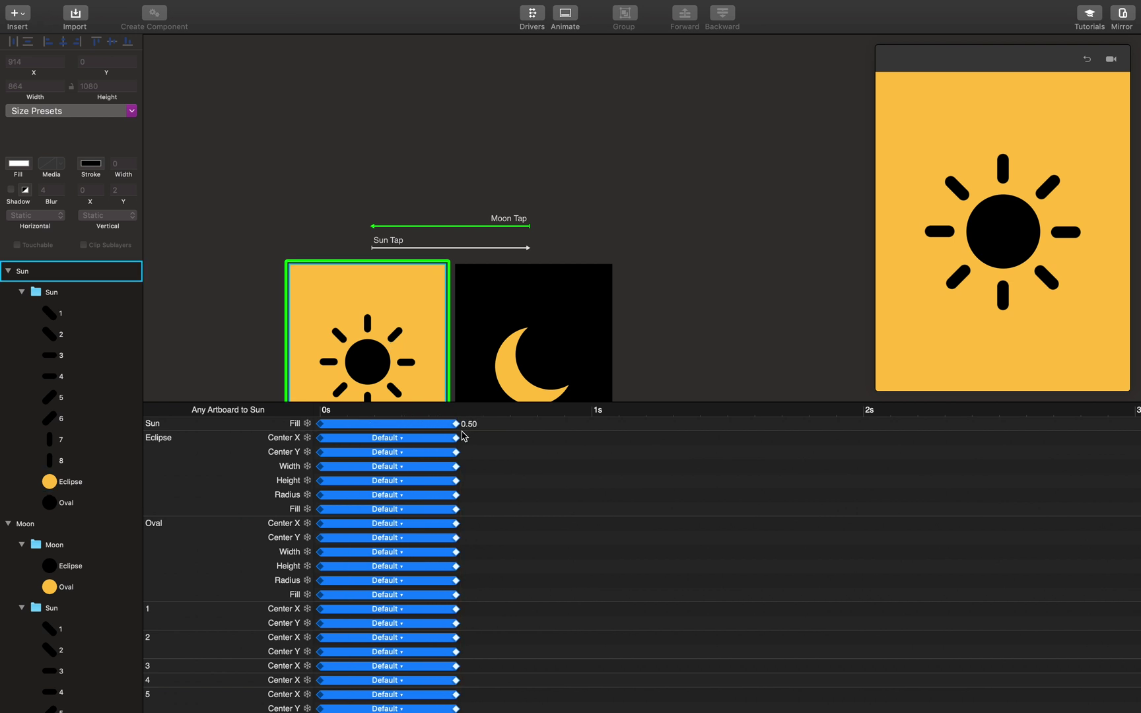
Step: Shrink the timeline to reveal the artboards and test the lengthened sun and moon transitions in the preview
click(572, 420)
drag(573, 416, 575, 563)
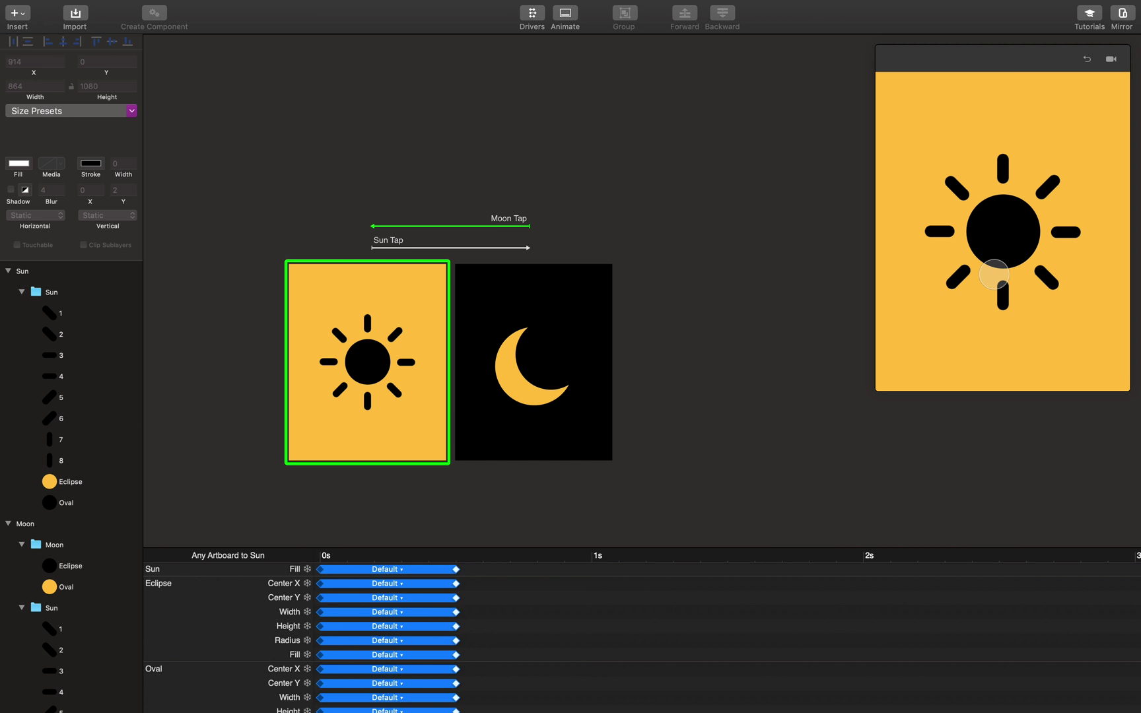
click(995, 274)
click(995, 274)
click(995, 274)
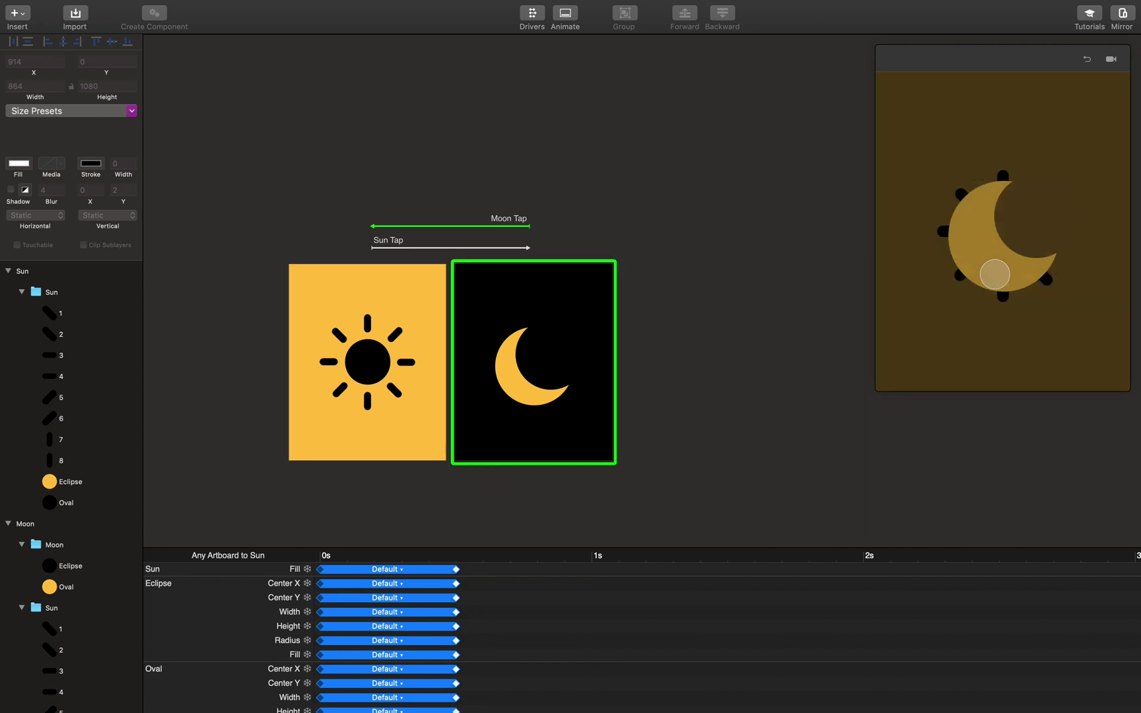
click(995, 271)
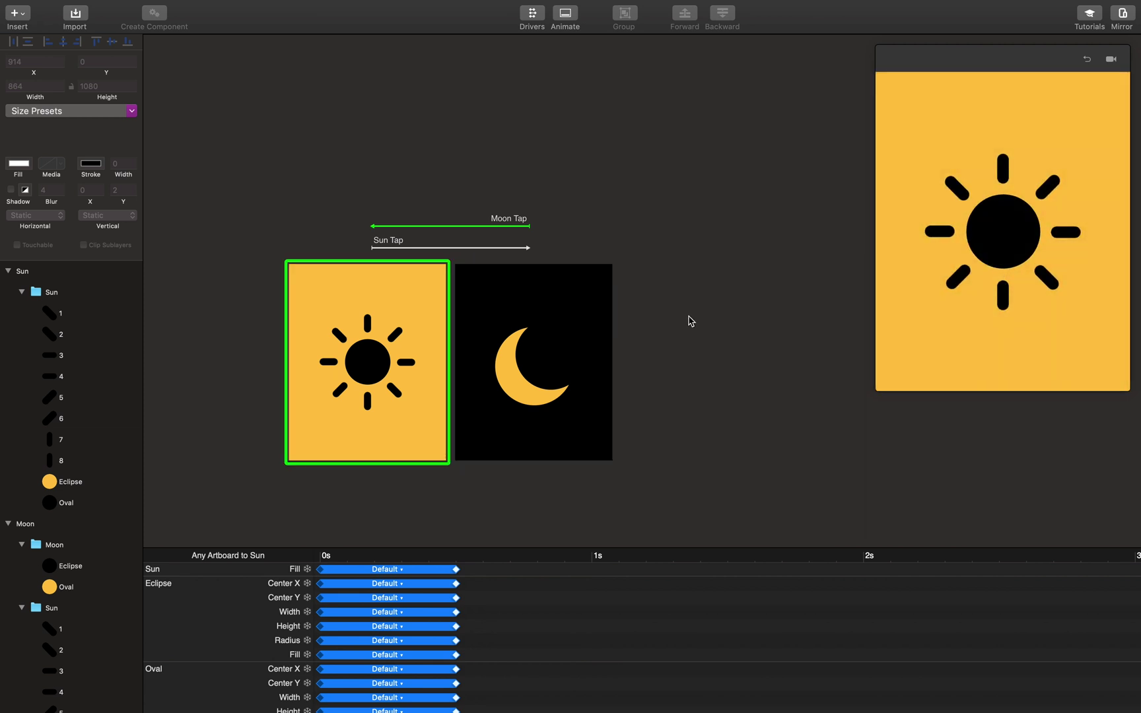
scroll(689, 321, left, 2)
scroll(689, 321, up, 3)
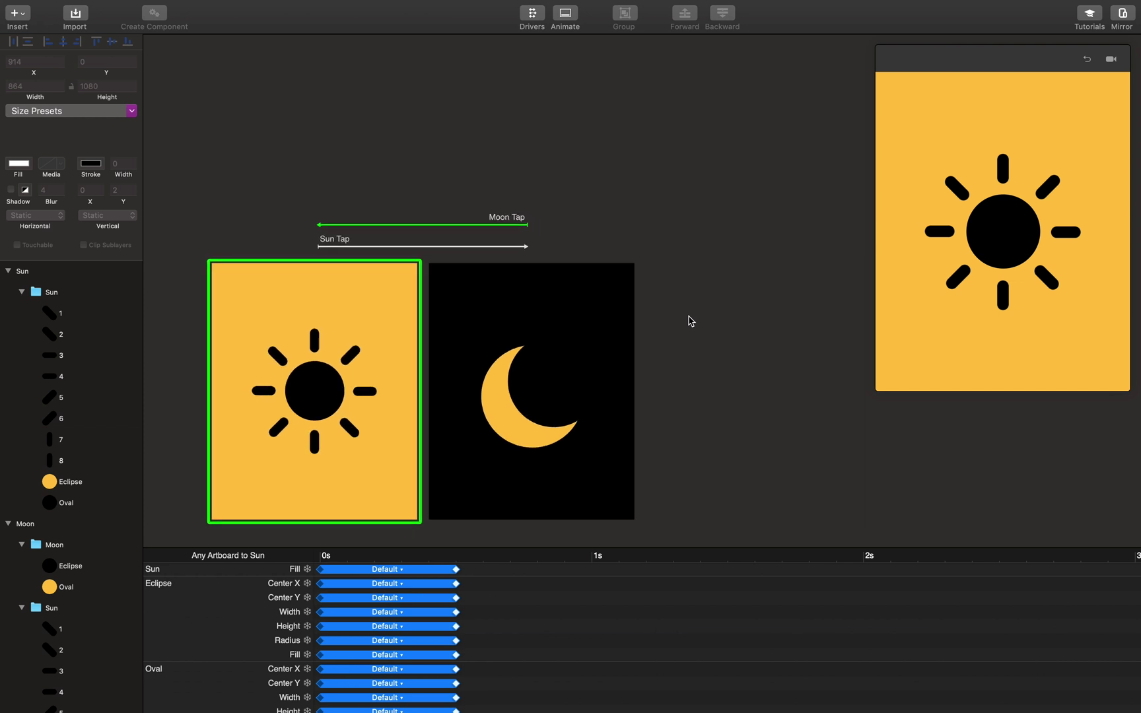
scroll(689, 321, down, 3)
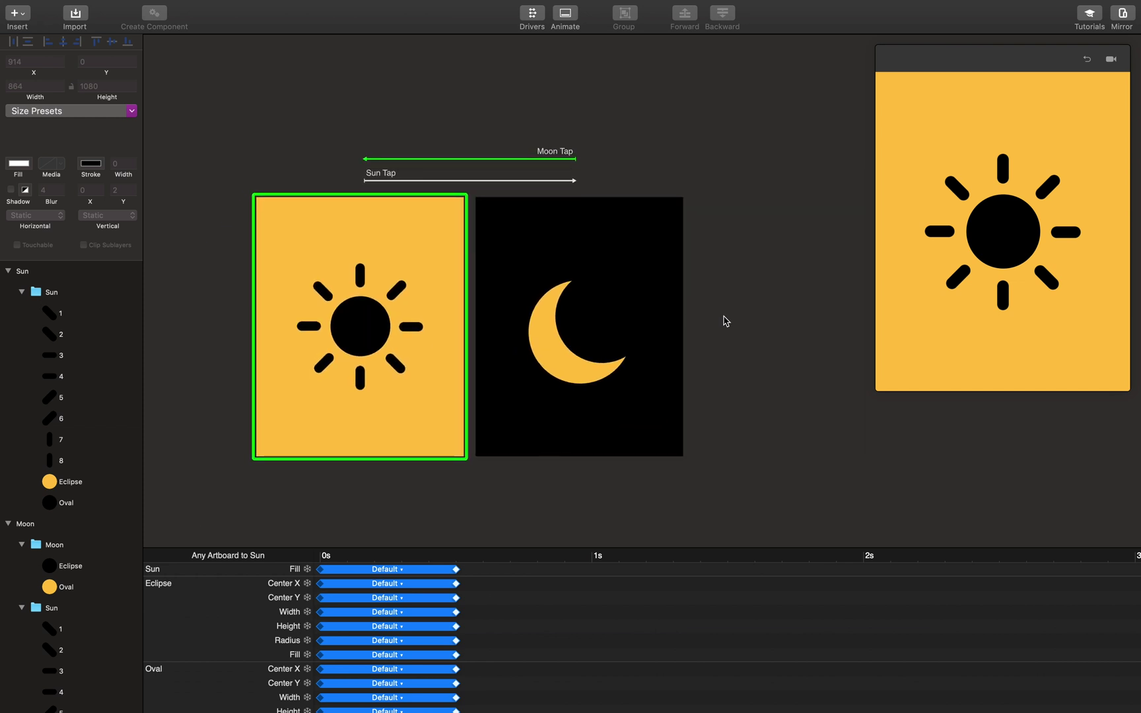